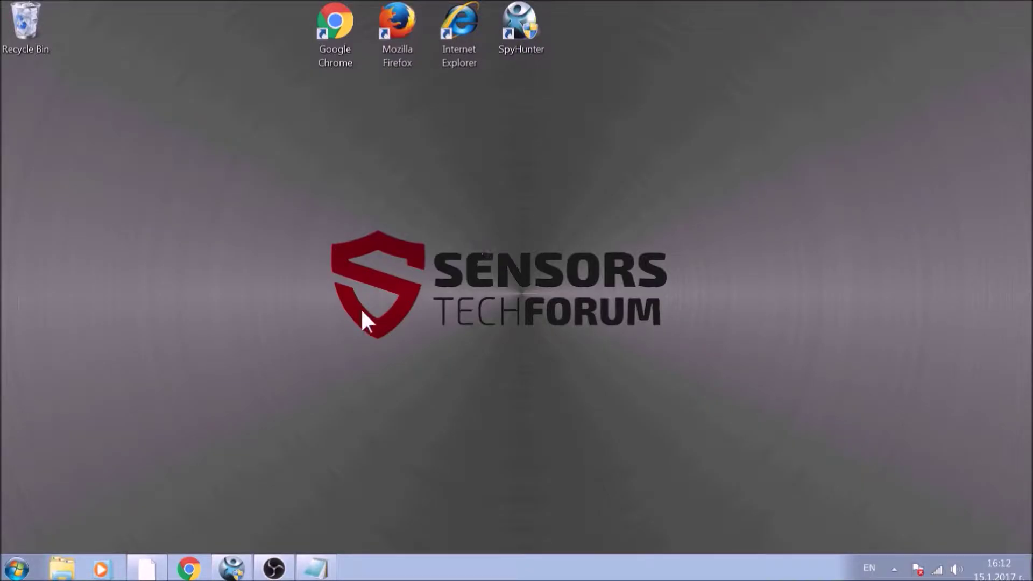
- Run APPWIZ.CPL to bring up Programs and Features
key("super+r")
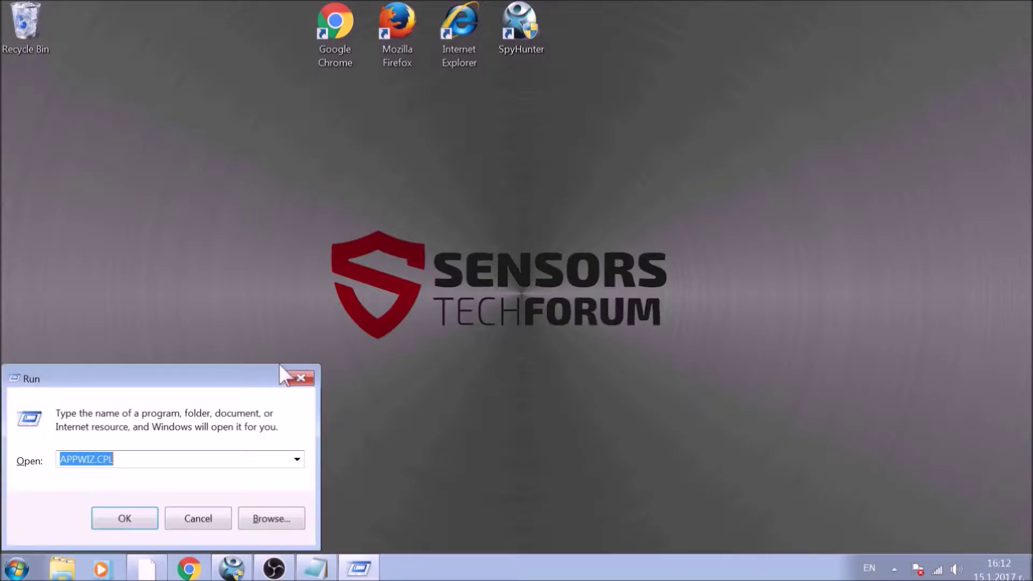
left_click_drag(218, 380, 518, 211)
type("APPWI")
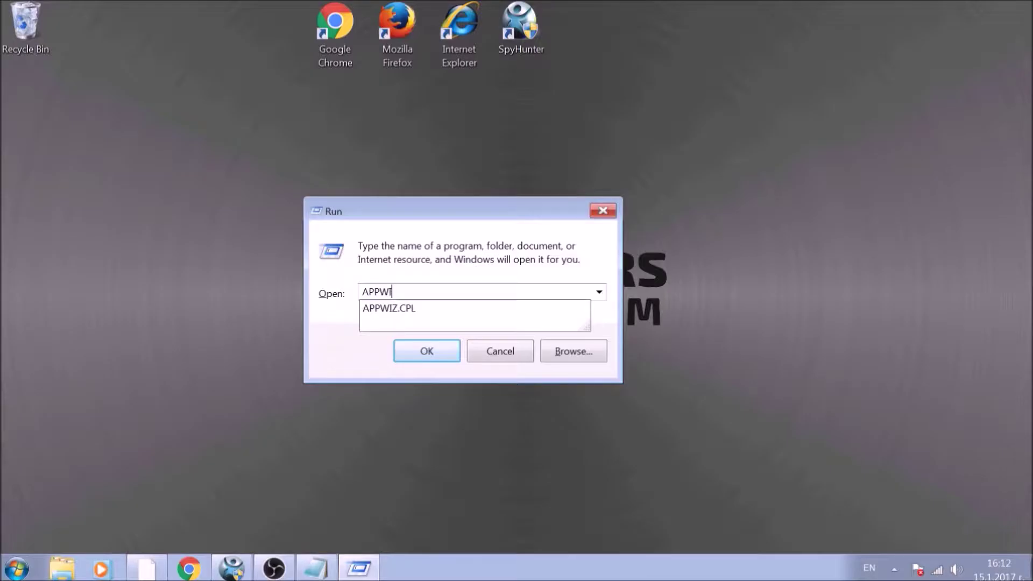
type("Z.CPL")
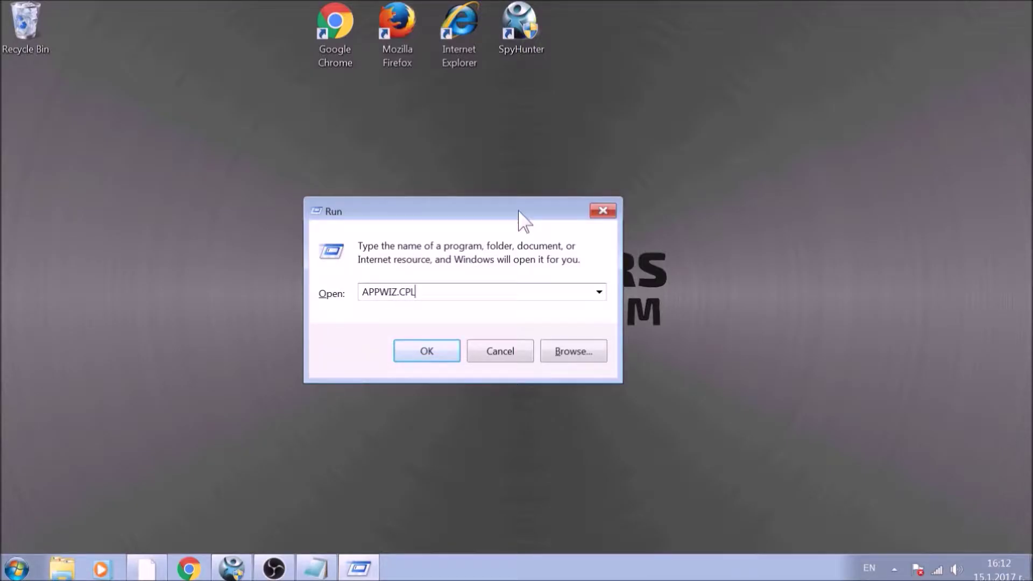
left_click(421, 345)
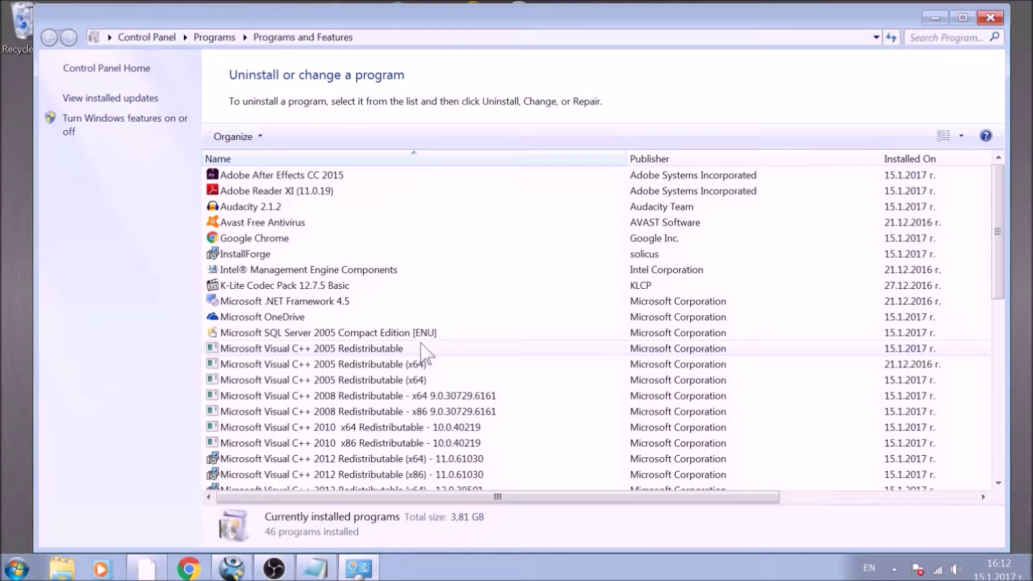
- Uninstall SUSPICIOUS PROGRAM, confirm the removal, and close Programs and Features
scroll(365, 281, "down", 2)
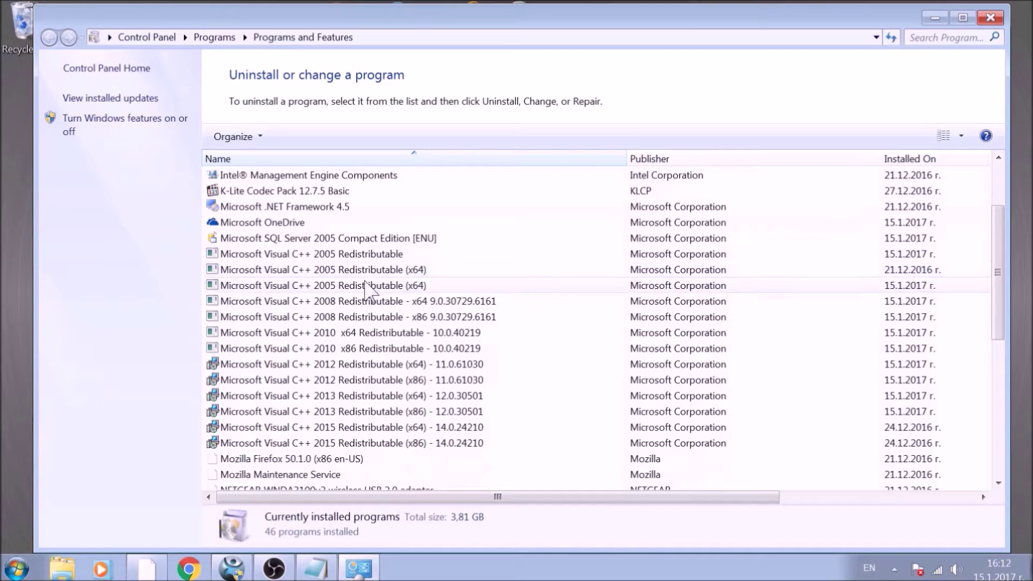
scroll(367, 291, "down", 7)
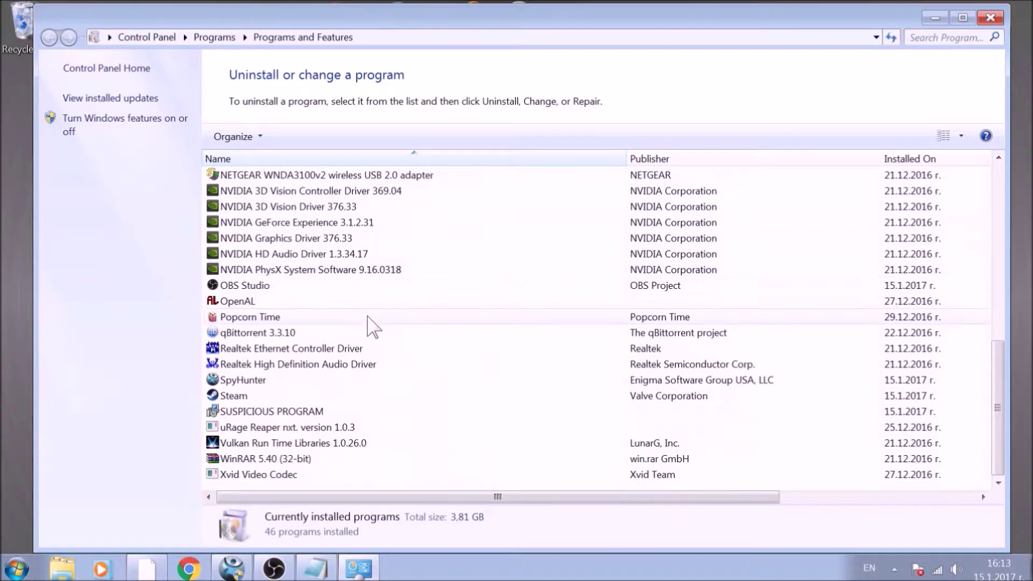
left_click(347, 411)
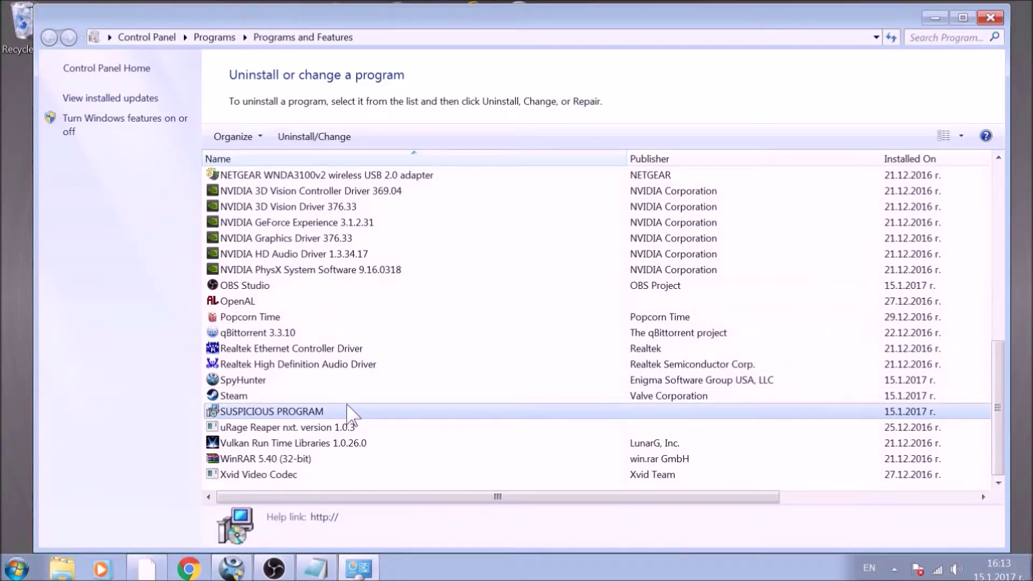
left_click(318, 137)
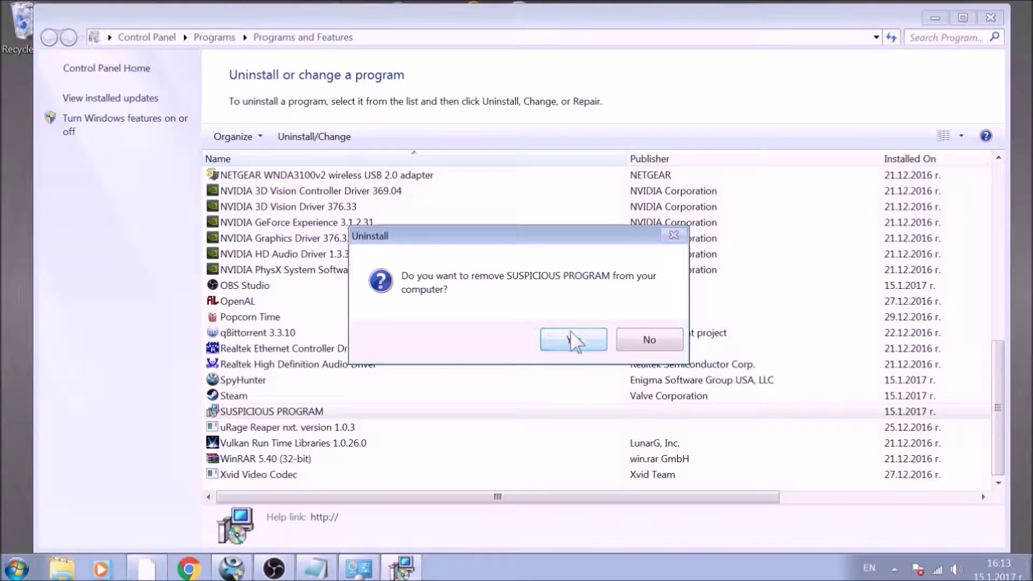
left_click(573, 341)
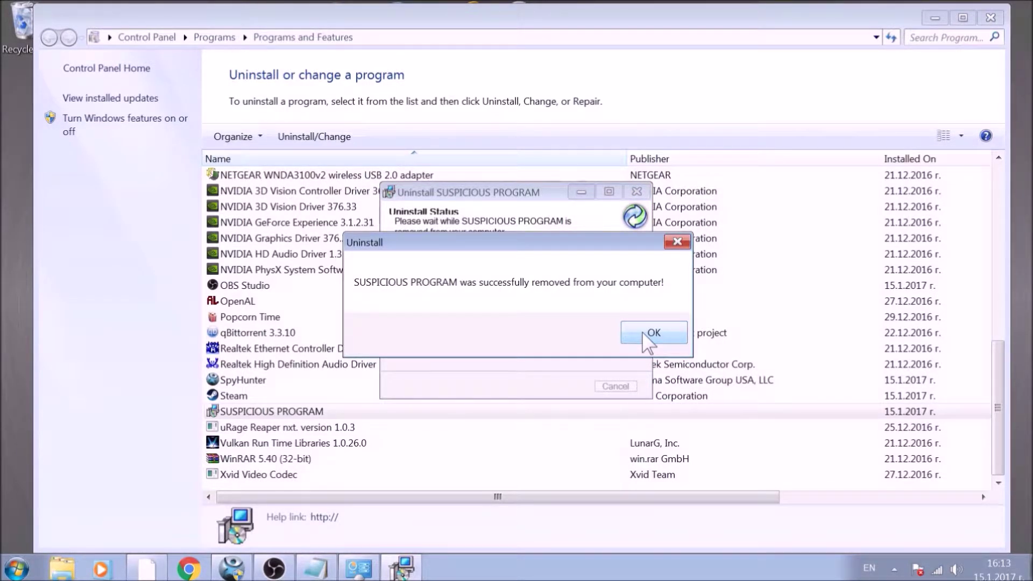
left_click(642, 332)
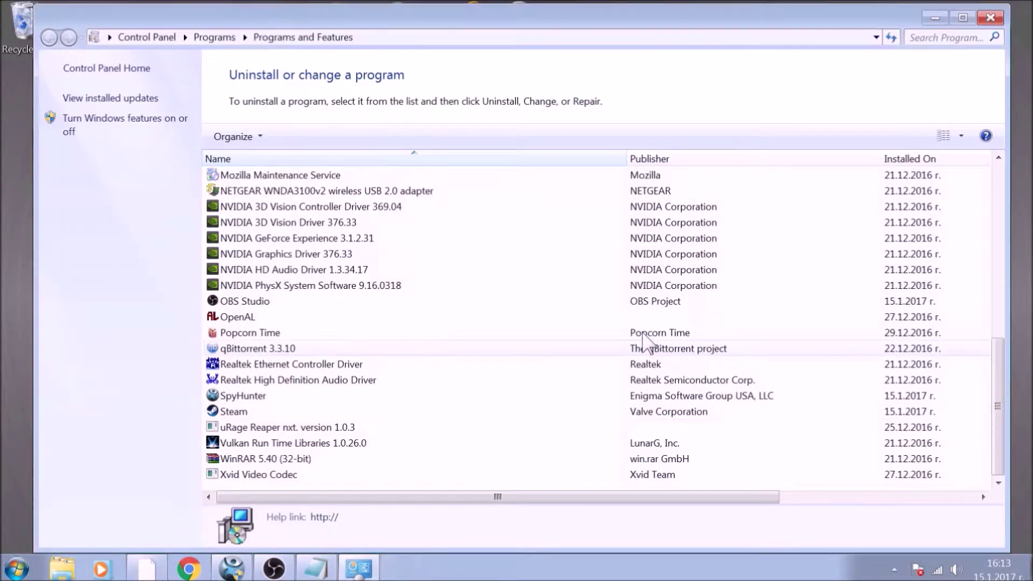
left_click(990, 18)
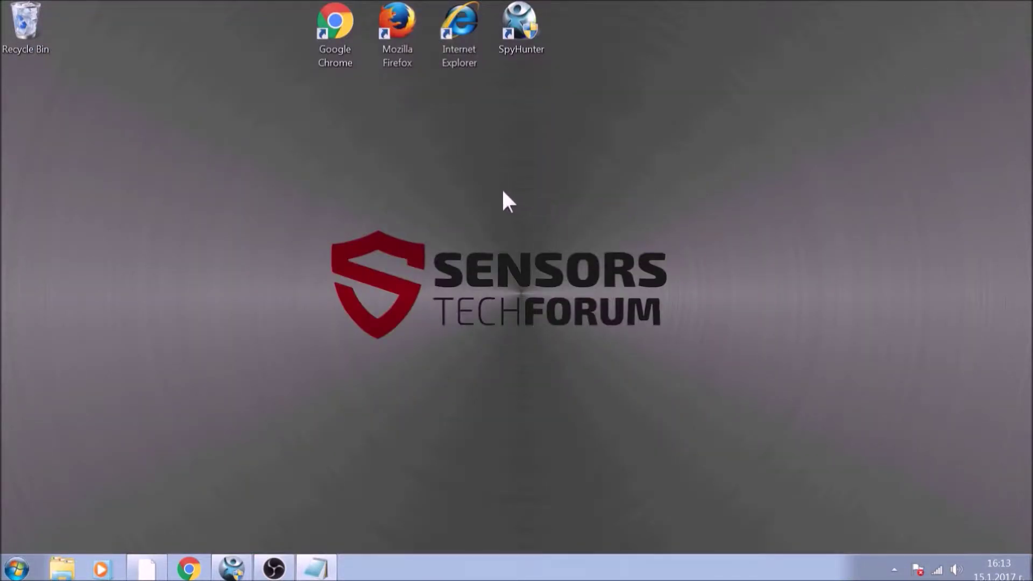
- Launch Chrome and enter chrome://net-internals/#dns in the address bar
double_click(347, 32)
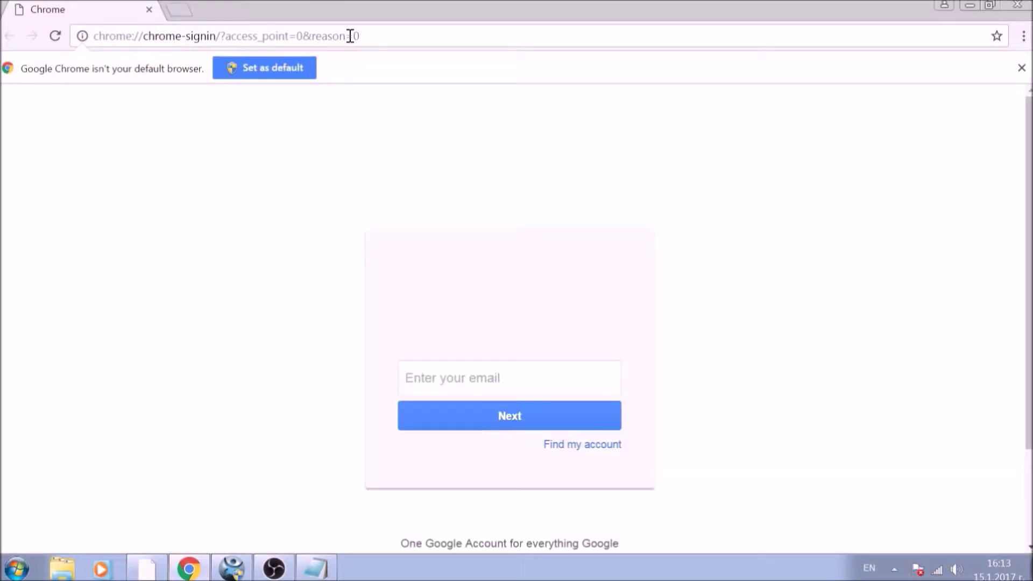
left_click(364, 35)
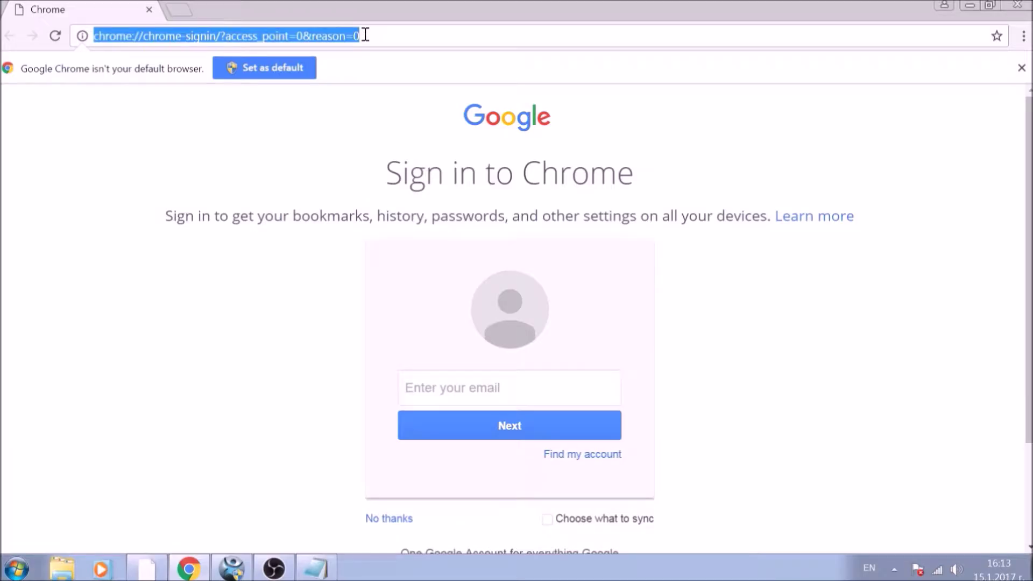
type("CHROME")
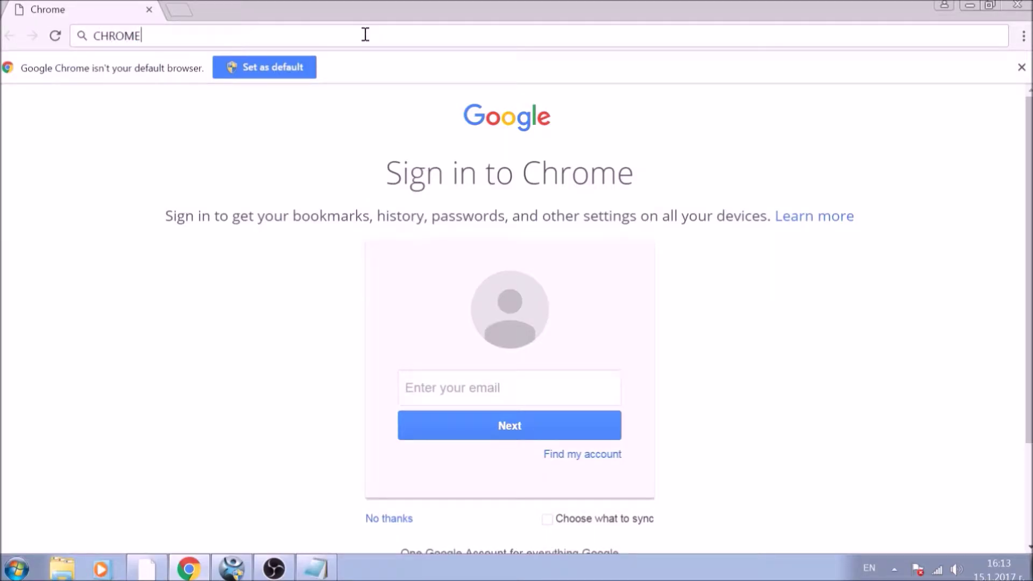
type("://NET-I")
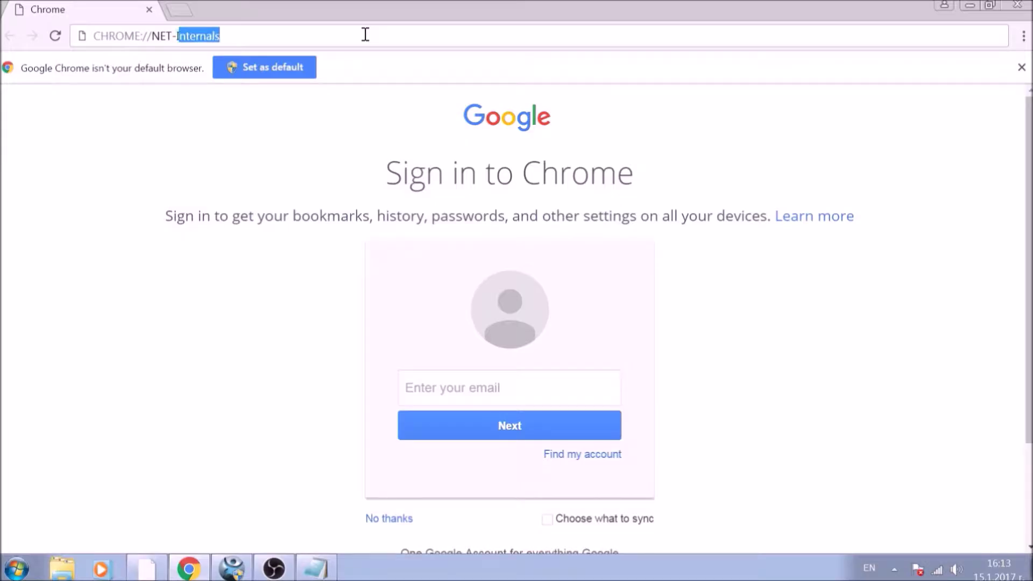
type("NTERNA")
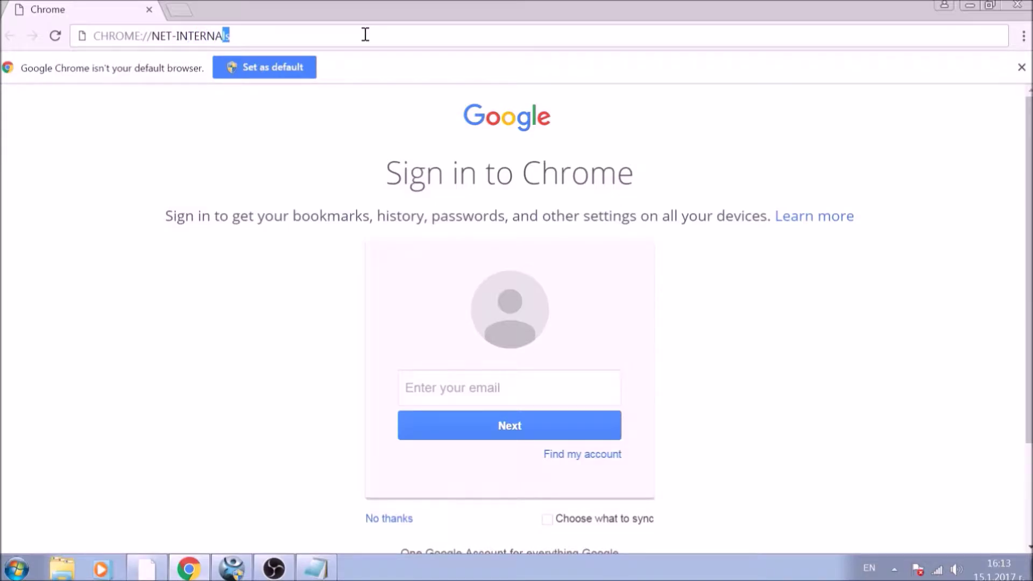
type("LS/#DNS")
- Load net-internals, clear the DNS host cache, and view the Cache statistics
key("Return")
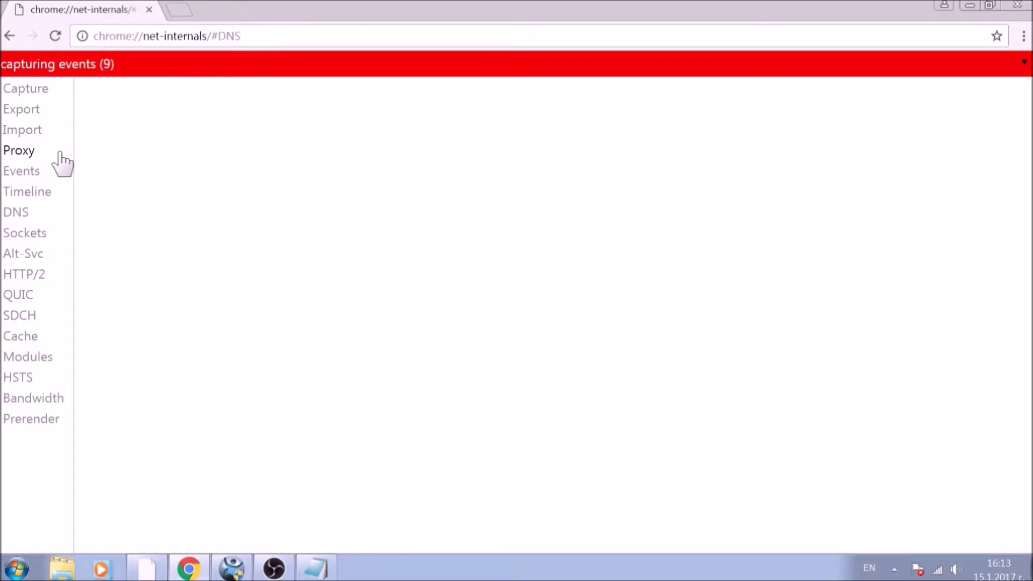
left_click(20, 215)
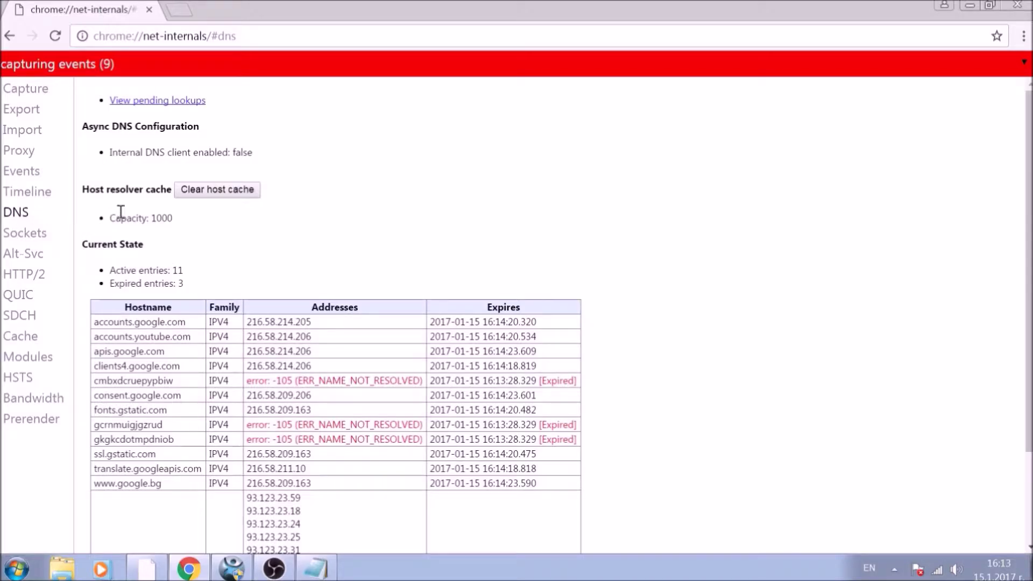
left_click(217, 191)
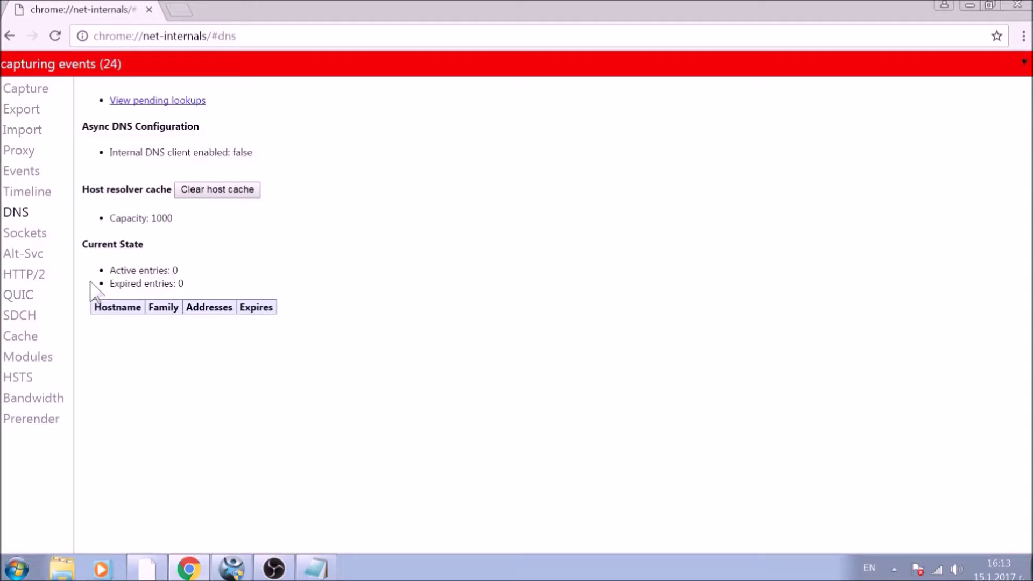
left_click(46, 338)
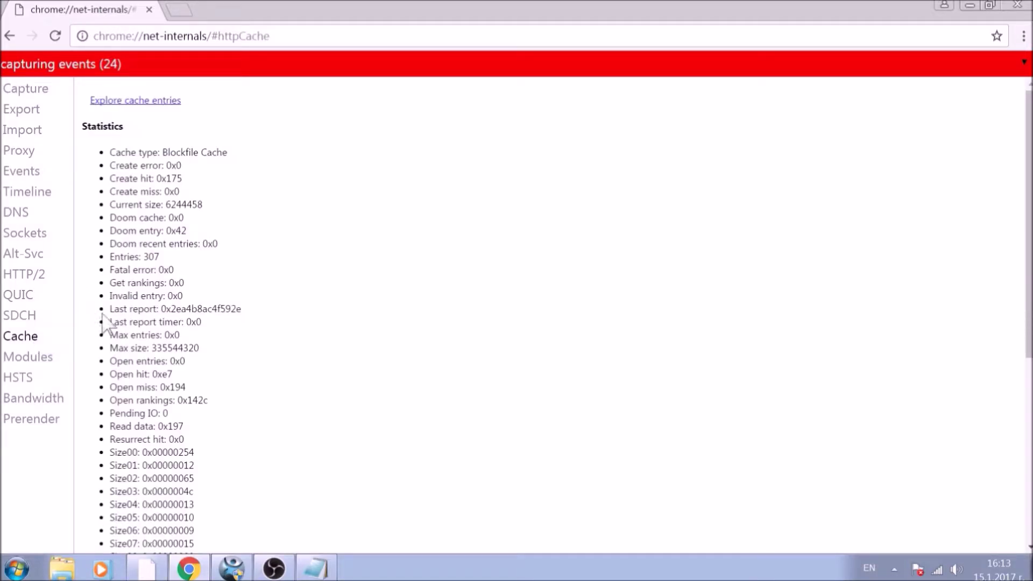
scroll(111, 312, "down", 6)
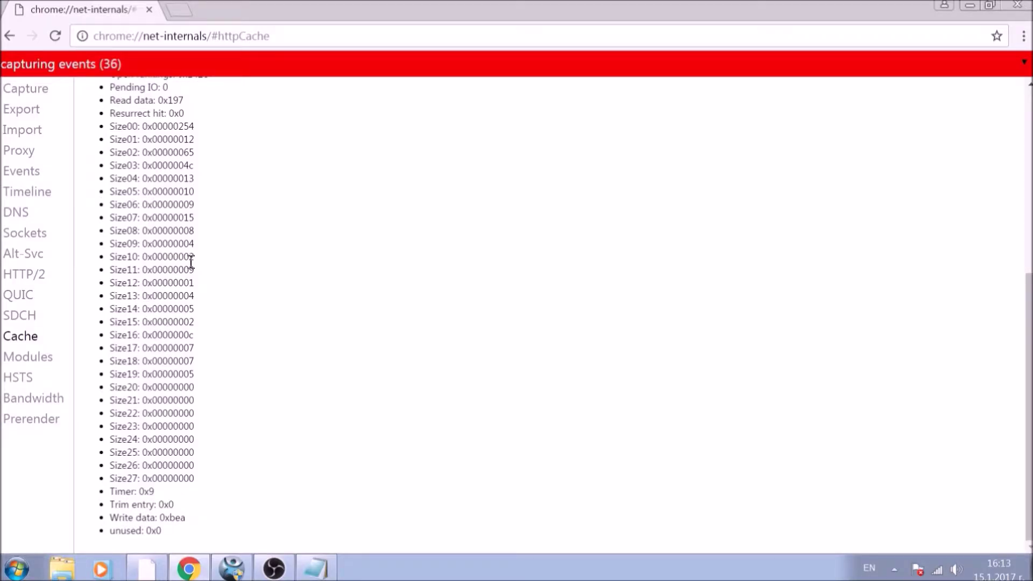
- Go to chrome://settings/clearBrowserData to bring up the Clear browsing data options
left_click(268, 39)
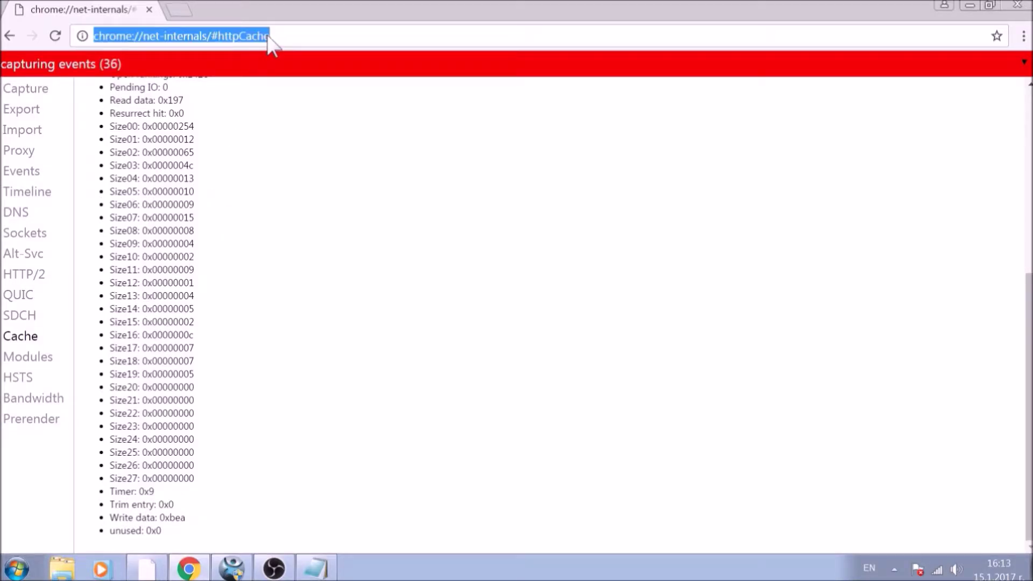
type("CHROME")
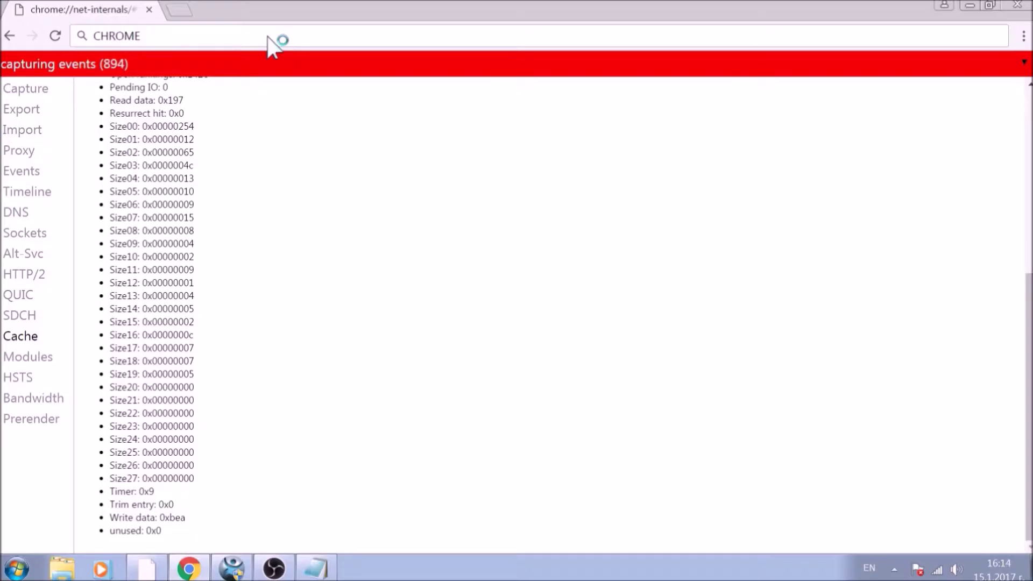
type("://SETTINGS")
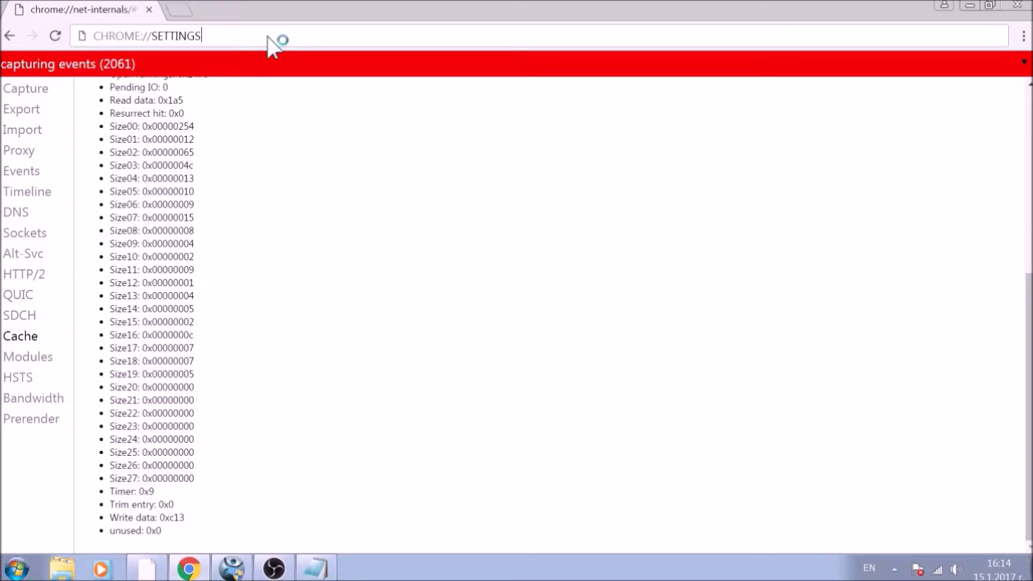
type("/")
type("CLEAR")
type("BRO")
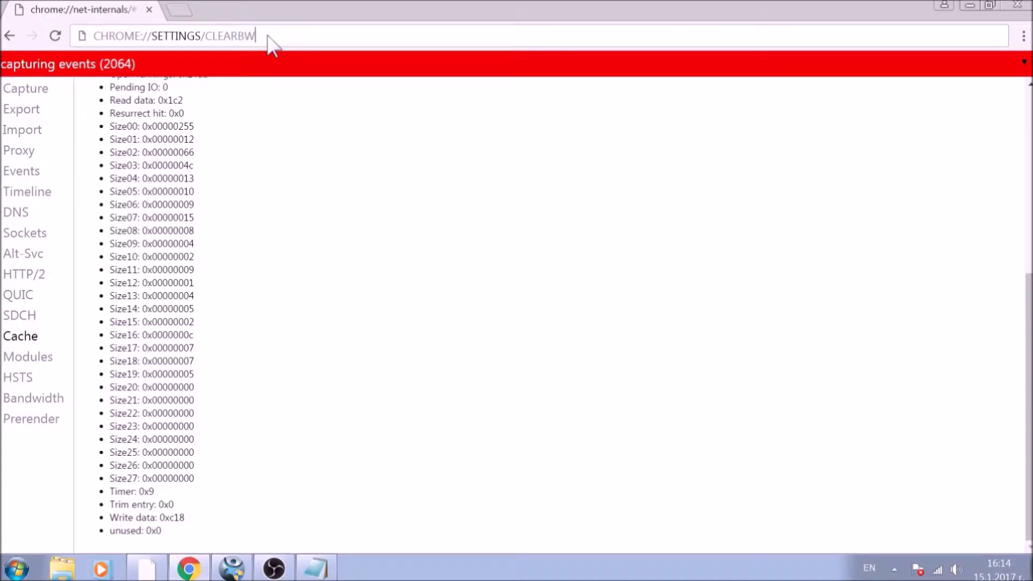
type("WSERDATA")
key("Return")
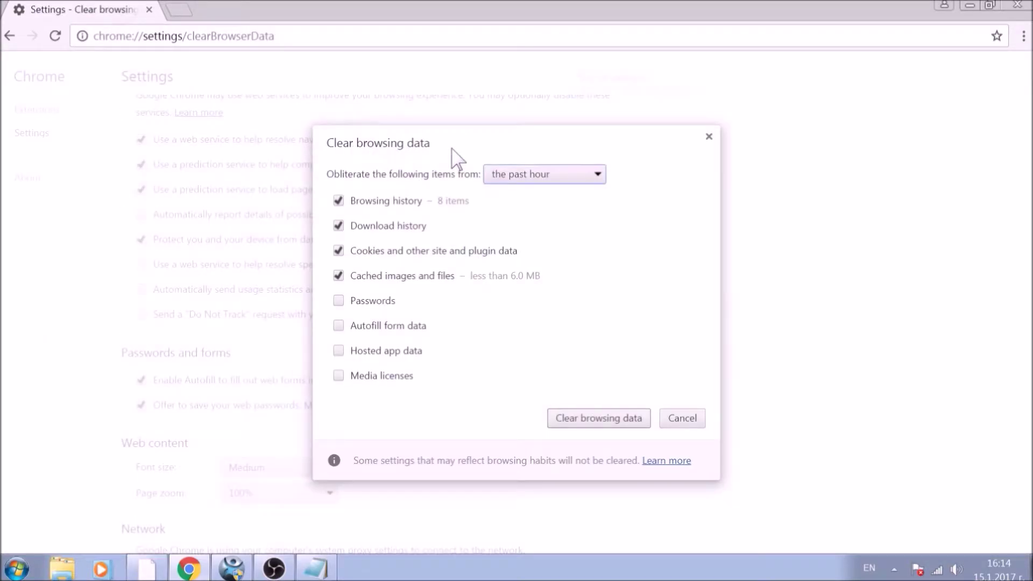
- Clear all browsing data since the beginning of time, including passwords, autofill, hosted app data and media licenses
left_click(593, 177)
left_click(574, 245)
left_click(386, 302)
left_click(388, 325)
left_click(389, 350)
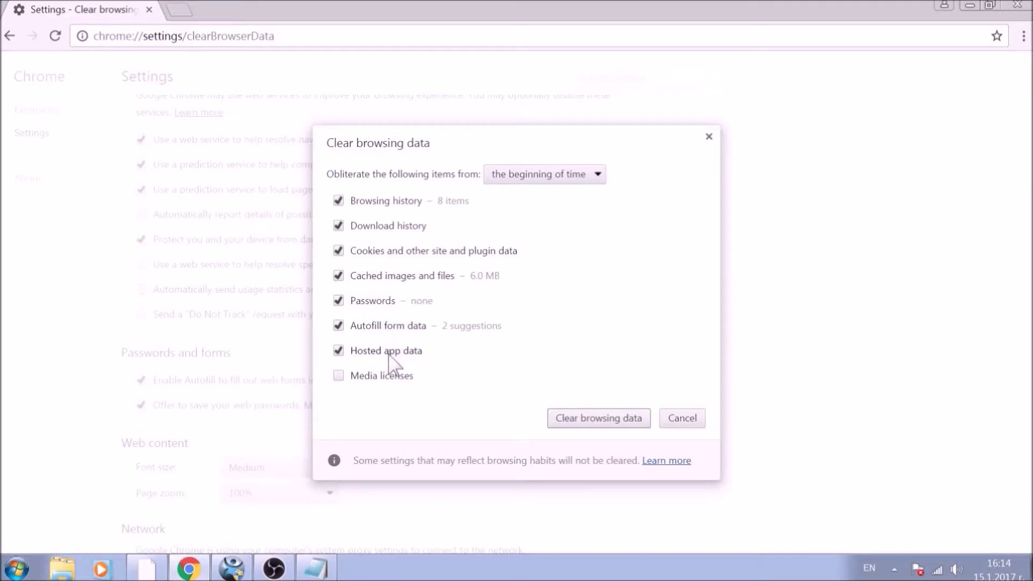
left_click(388, 375)
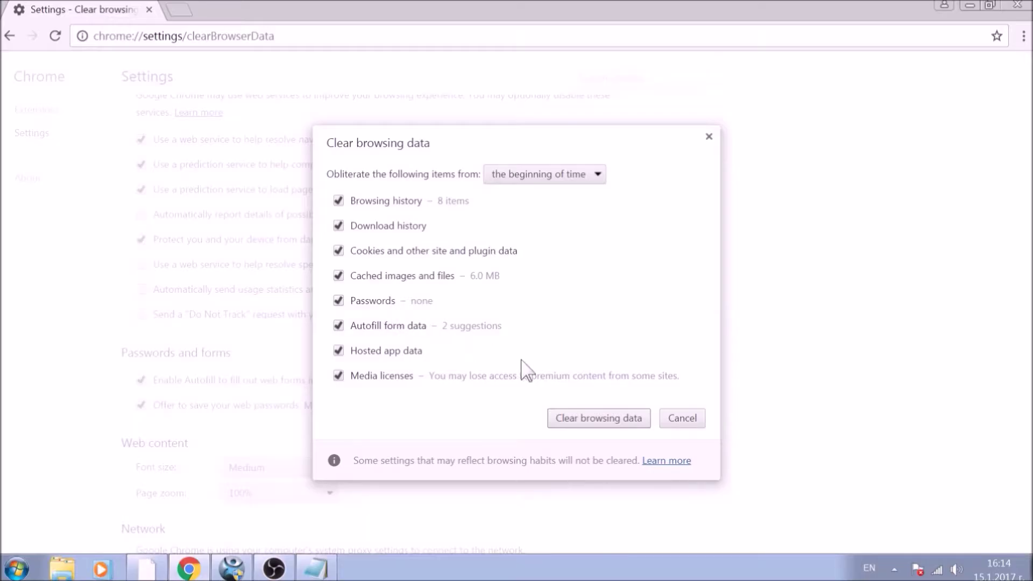
left_click(604, 418)
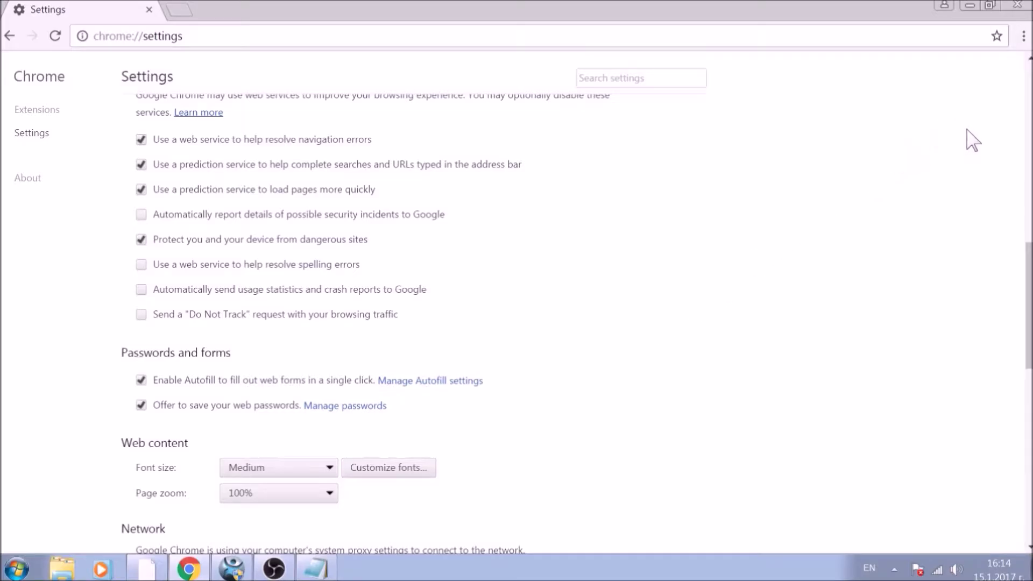
- Scroll to the bottom of Chrome's Settings page
left_click_drag(1028, 317, 1007, 512)
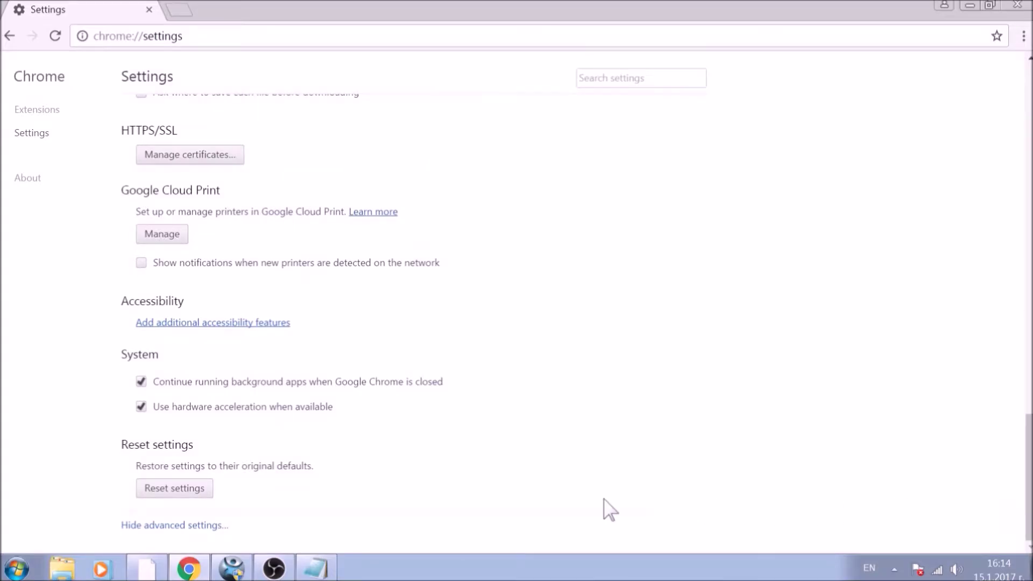
- Reset Chrome's settings to their defaults and close the browser
left_click(173, 488)
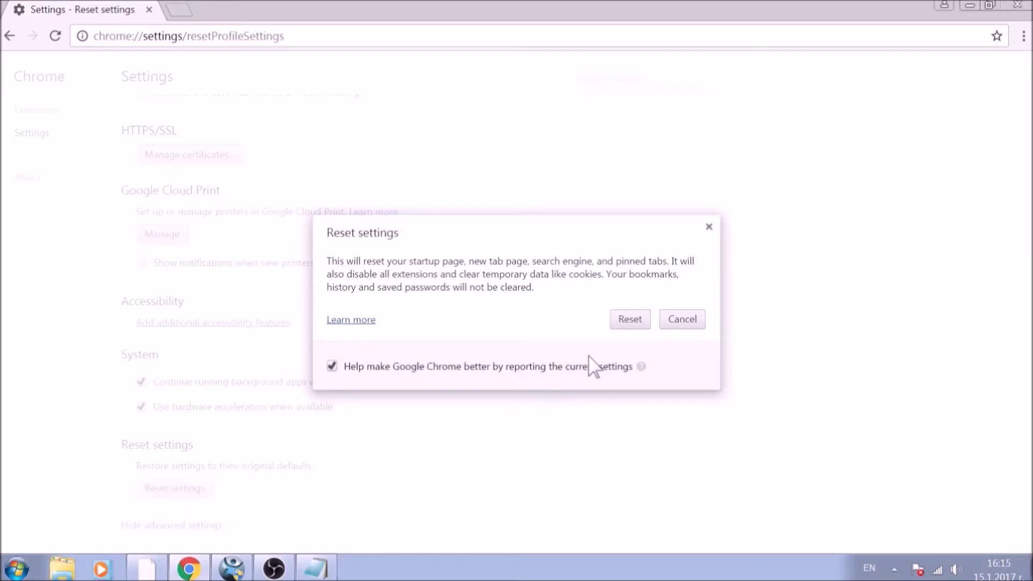
left_click(633, 322)
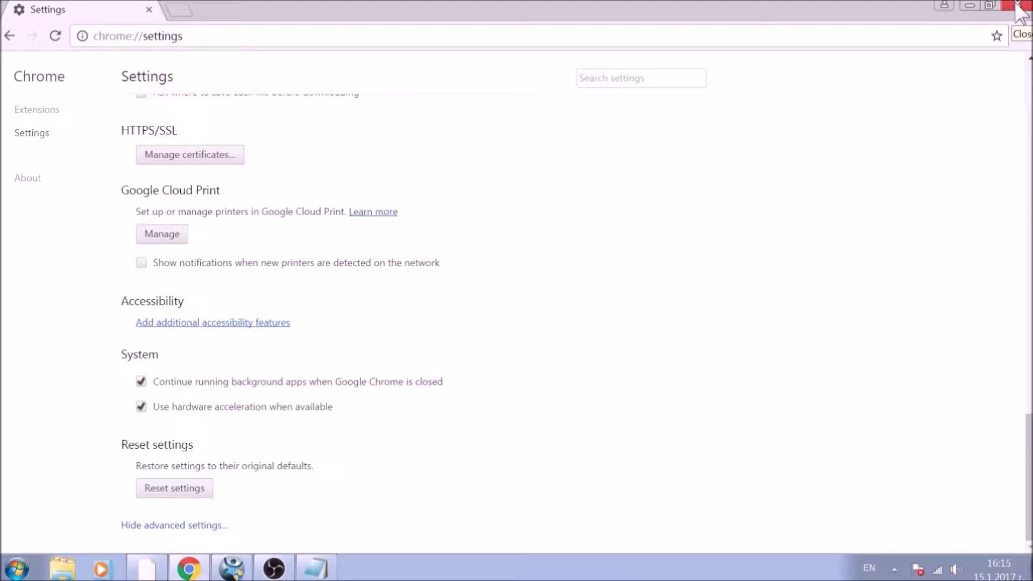
left_click(1019, 6)
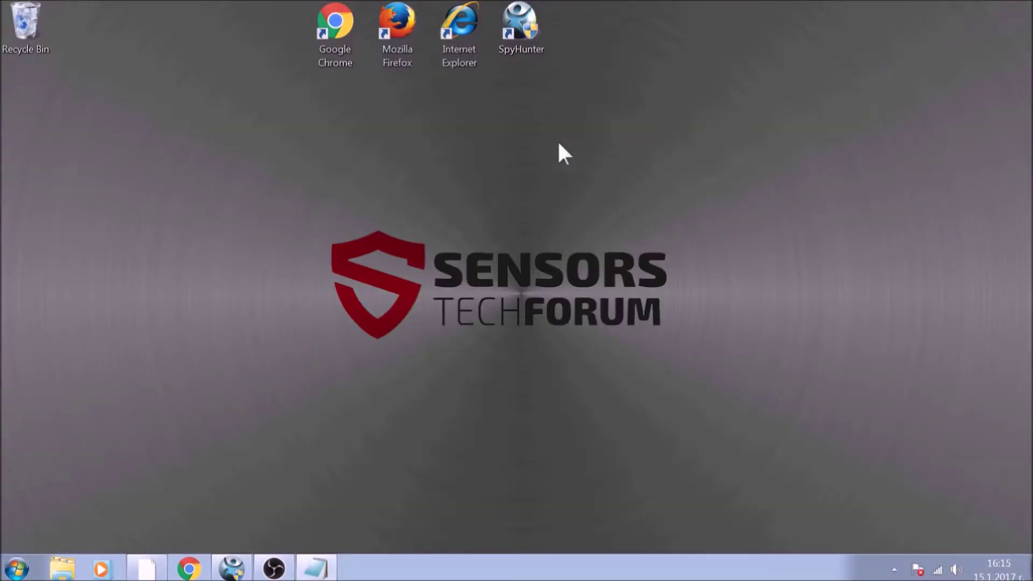
- Launch Firefox and open its Options page at about:preferences
double_click(402, 53)
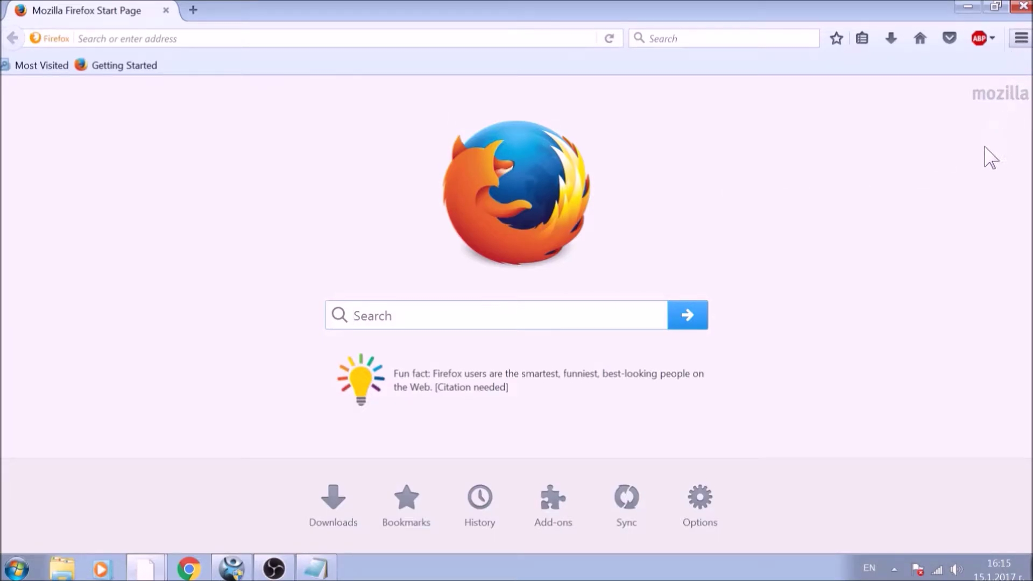
key("alt+t")
key("o")
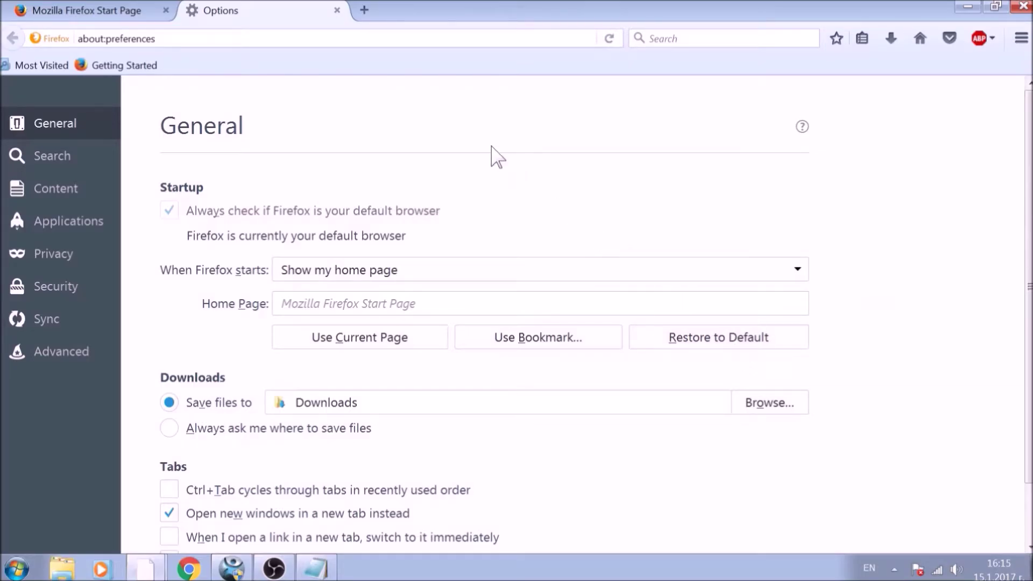
left_click(336, 41)
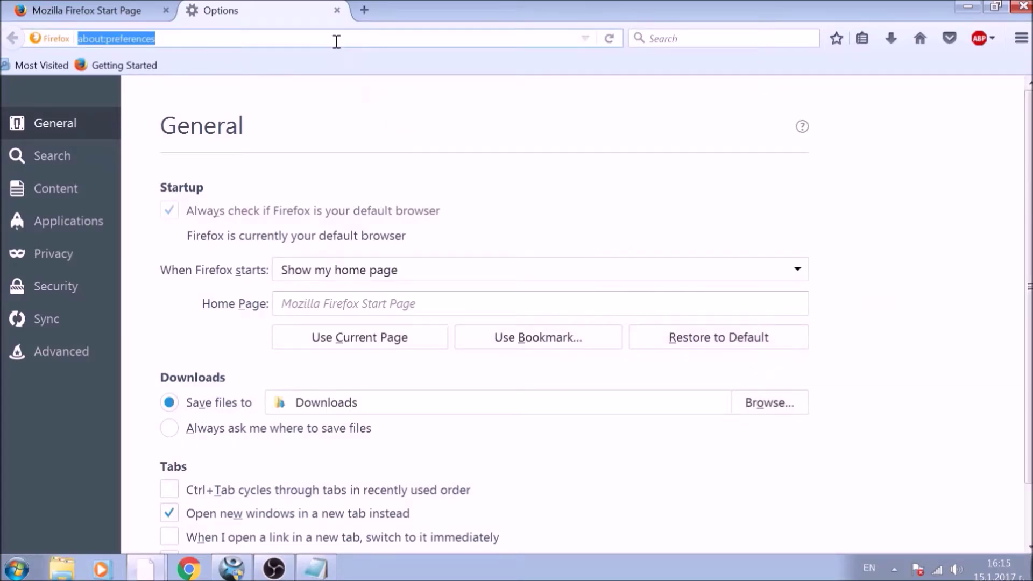
- Refresh Firefox to its default settings from the about:support page
type("ABOUT")
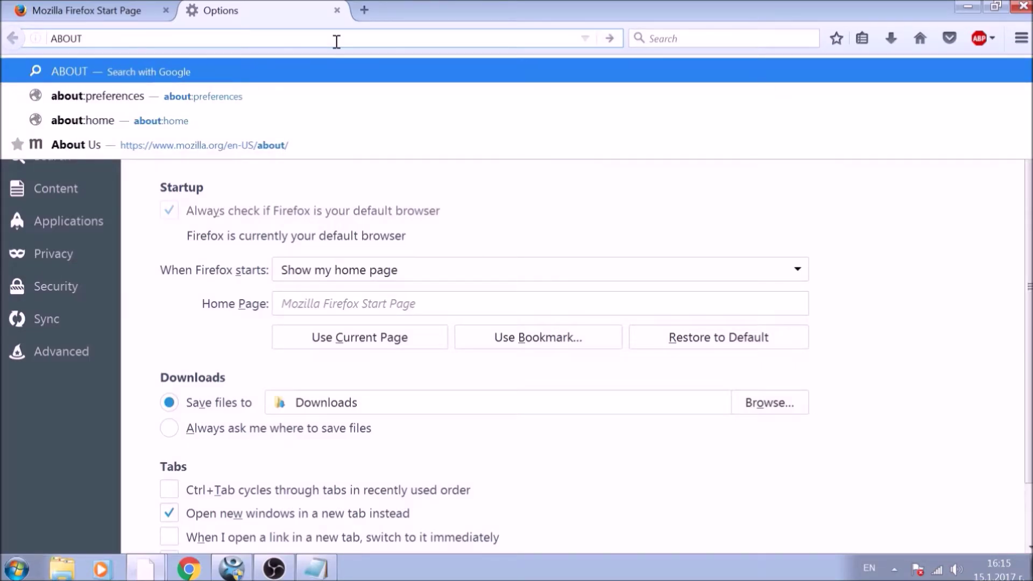
type(":SUPPORT")
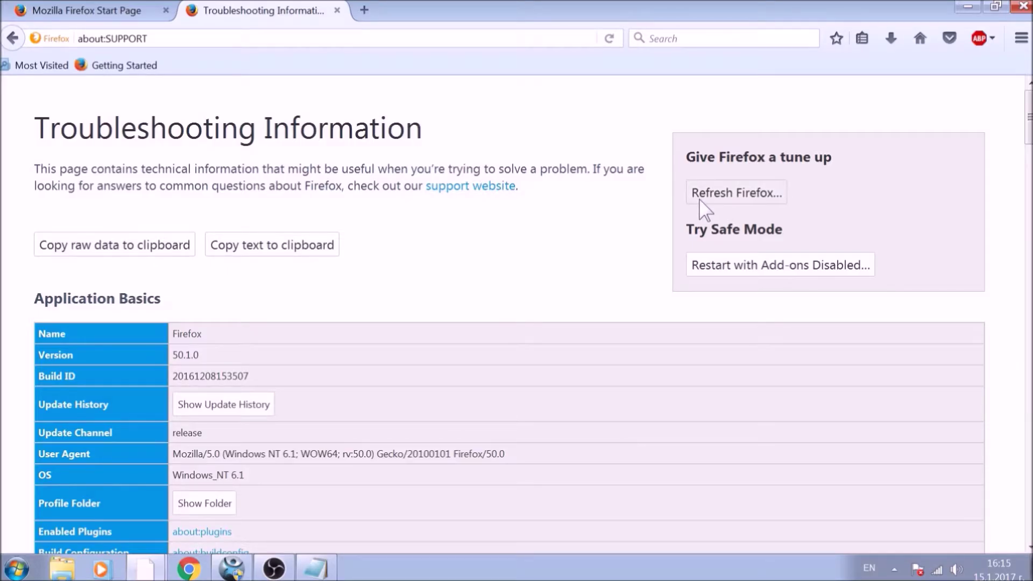
left_click(705, 199)
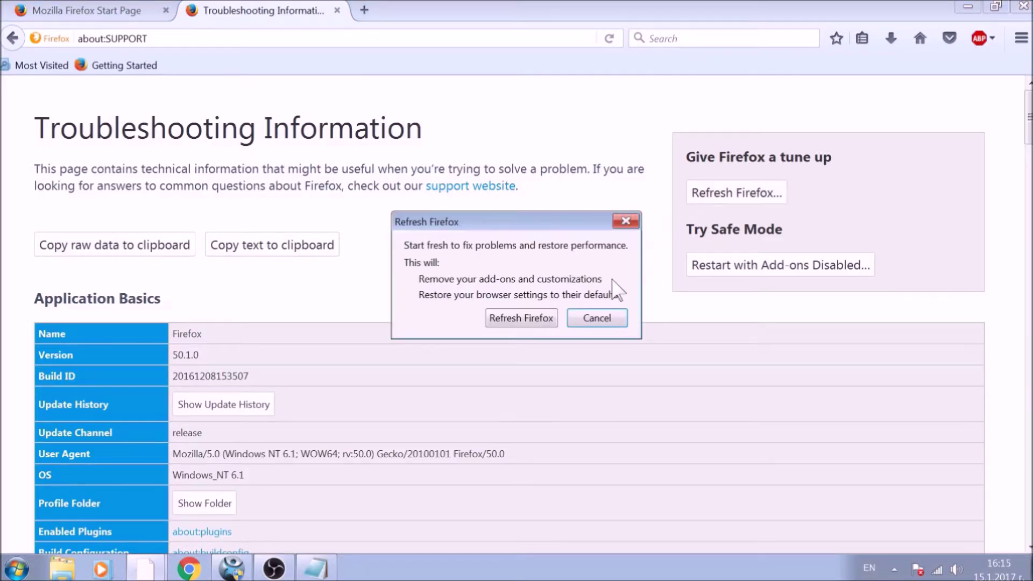
left_click(544, 324)
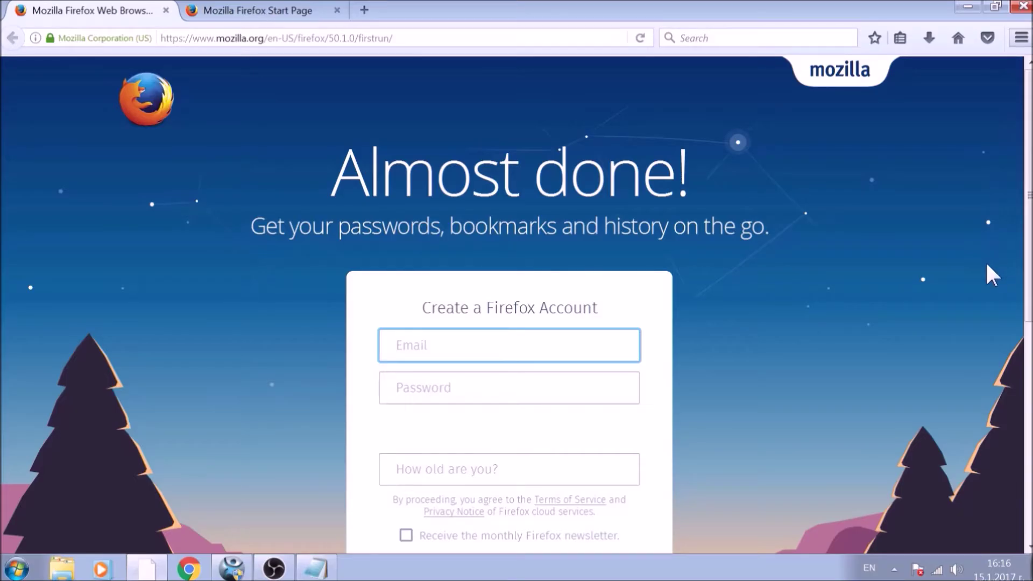
key("ctrl+shift+a")
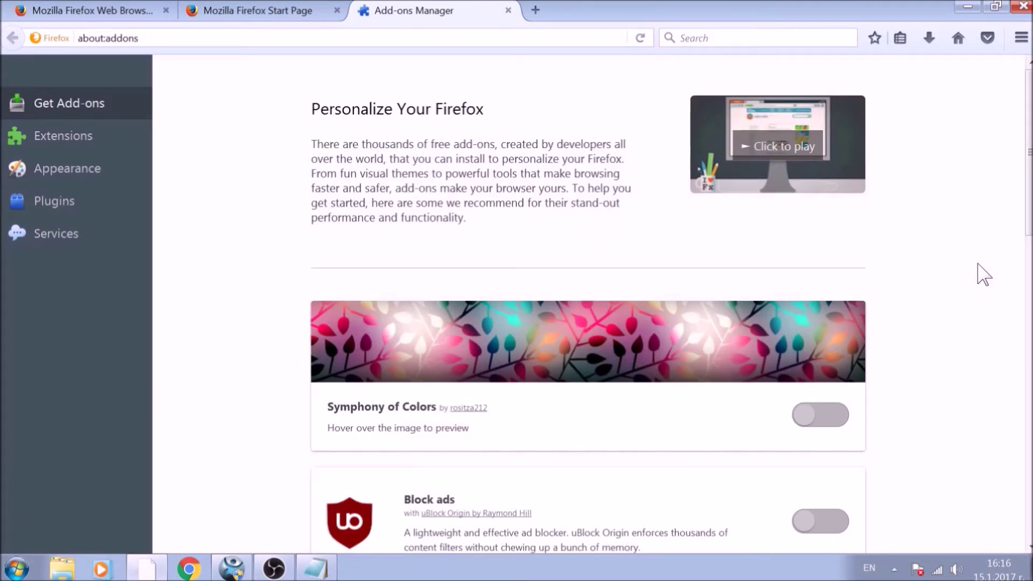
- Check the disabled Avast extensions, then close Firefox with all three tabs
left_click(114, 143)
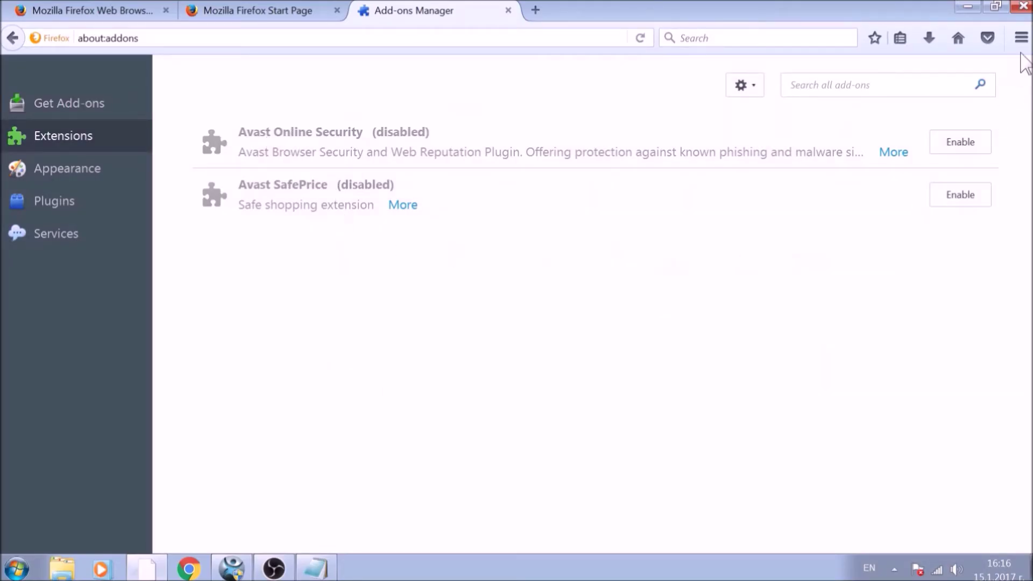
left_click(1023, 6)
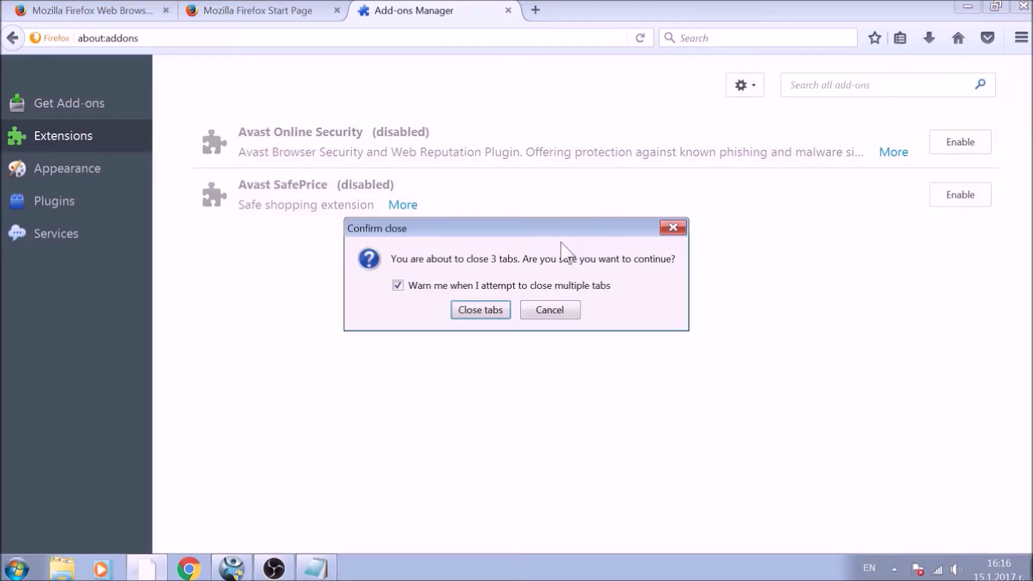
left_click(508, 306)
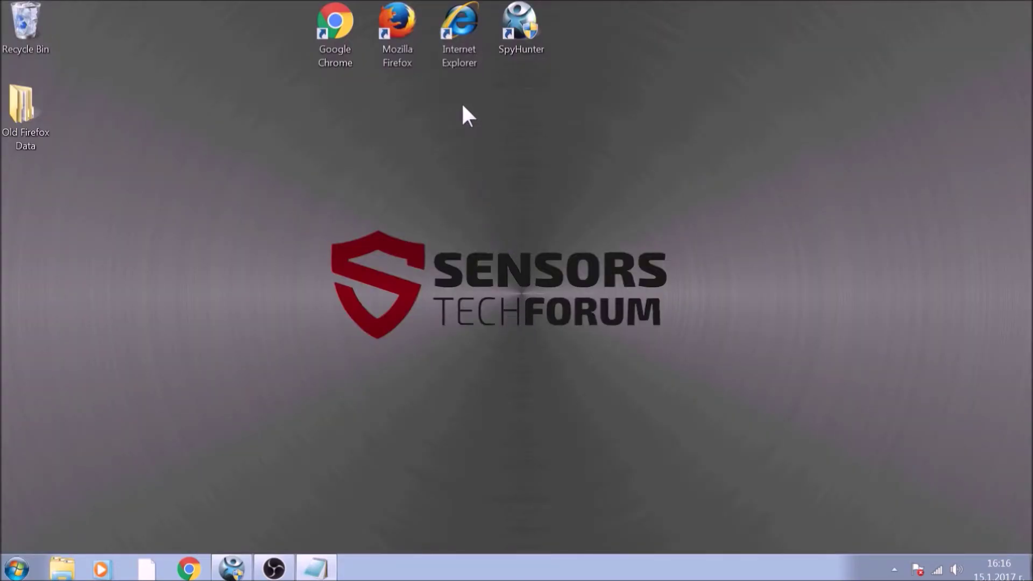
- Launch Internet Explorer, dismiss the Webrep prompt, and set the home page to about:blank in Internet Options
double_click(460, 46)
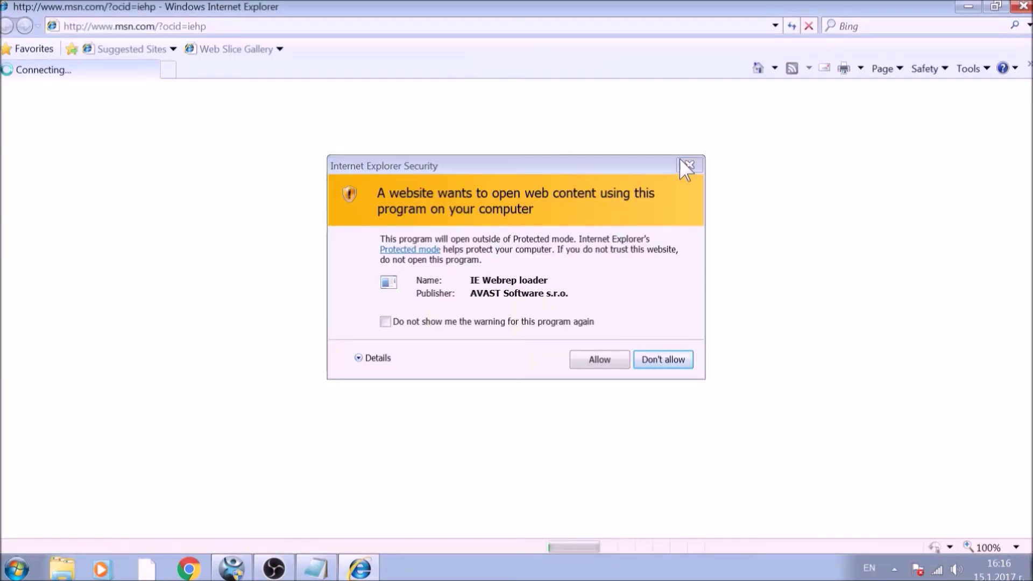
left_click(688, 165)
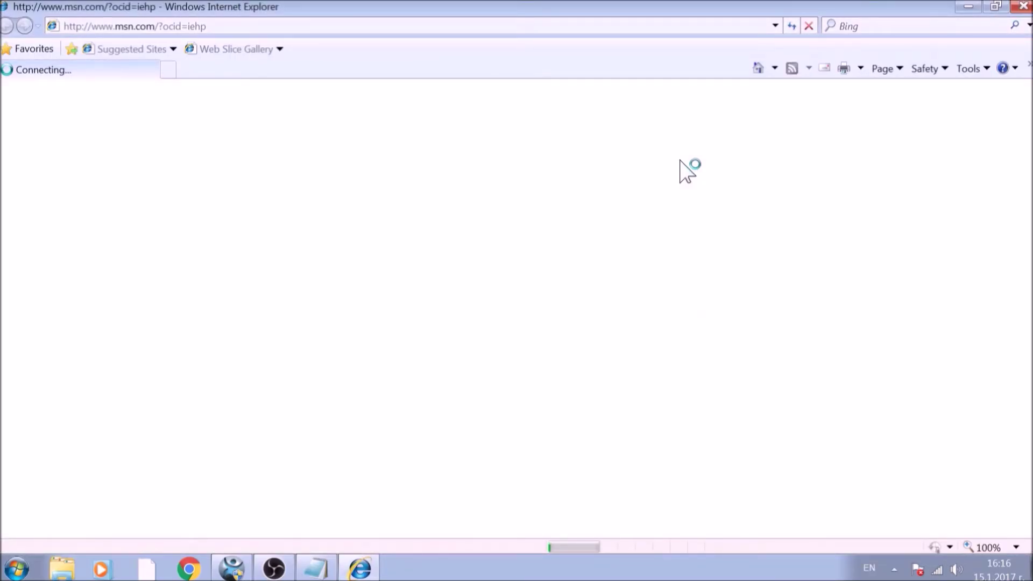
left_click(974, 70)
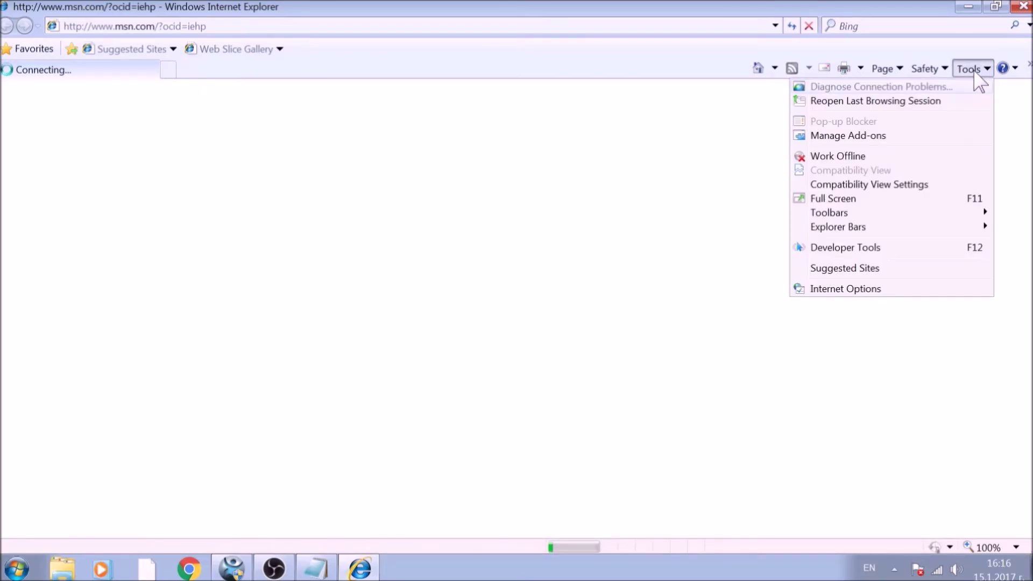
left_click(875, 289)
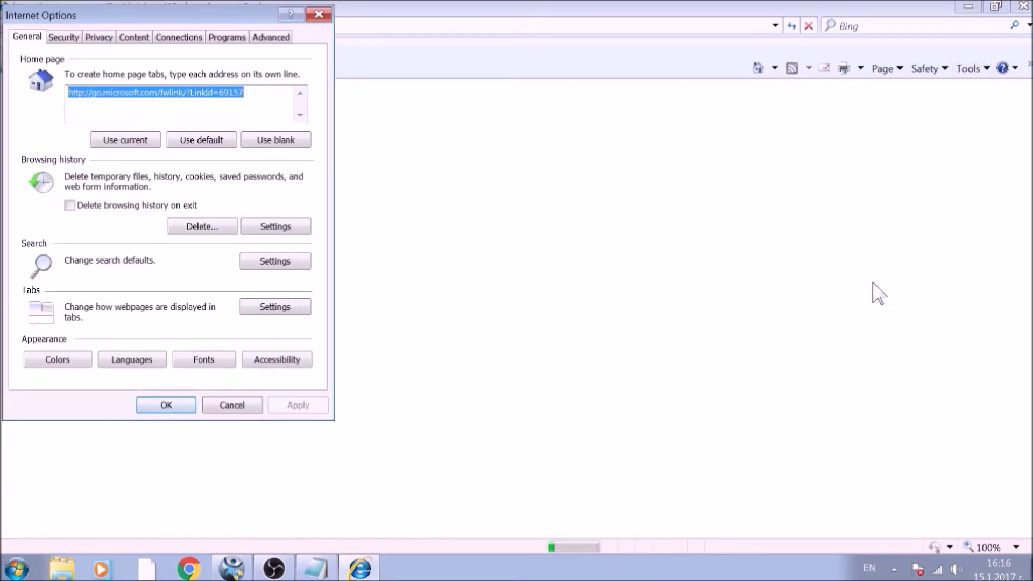
left_click(284, 141)
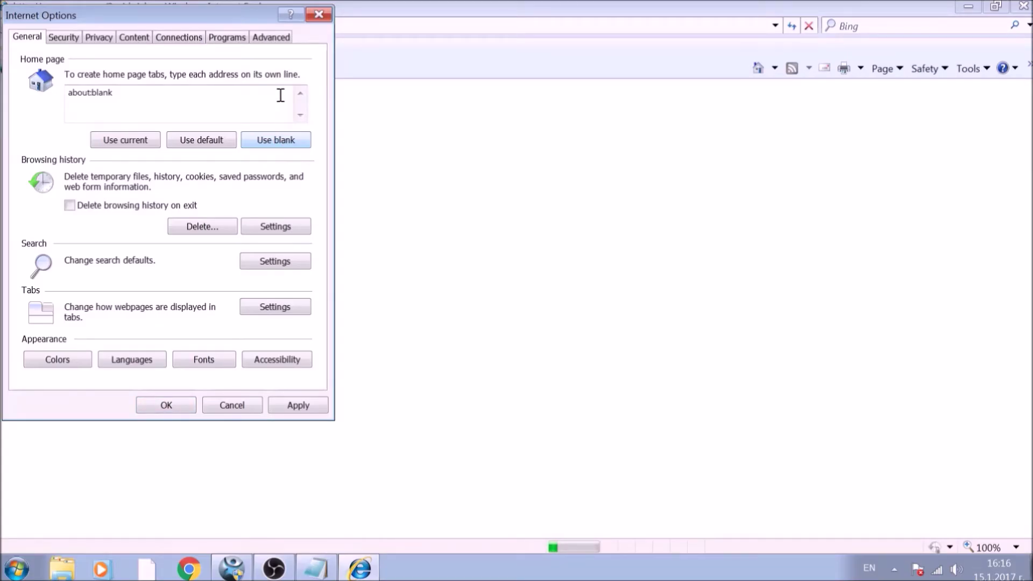
- Reset all Internet Explorer settings to defaults with Delete personal settings checked, and acknowledge the restart notice
left_click(272, 39)
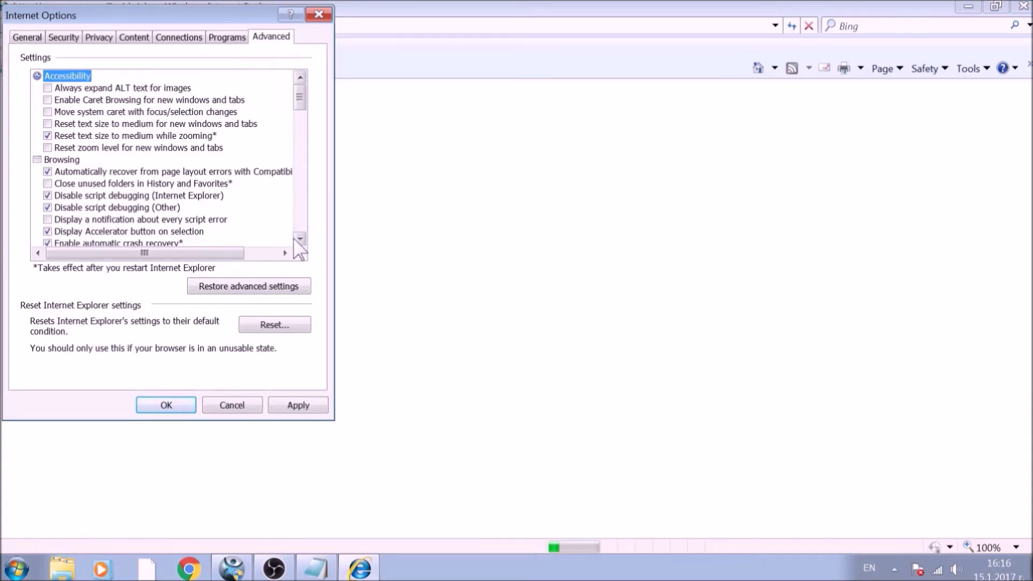
left_click(300, 325)
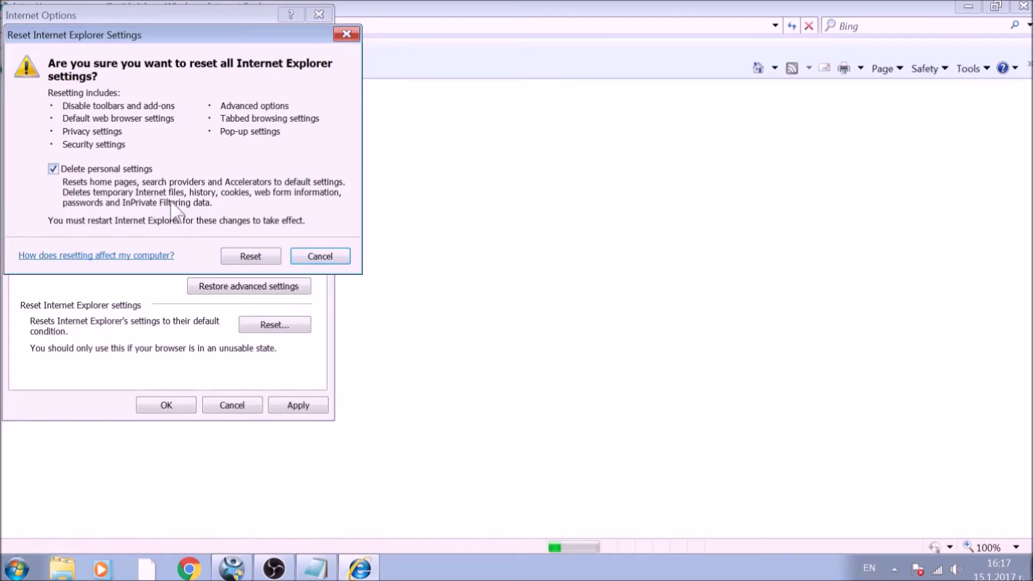
left_click(237, 255)
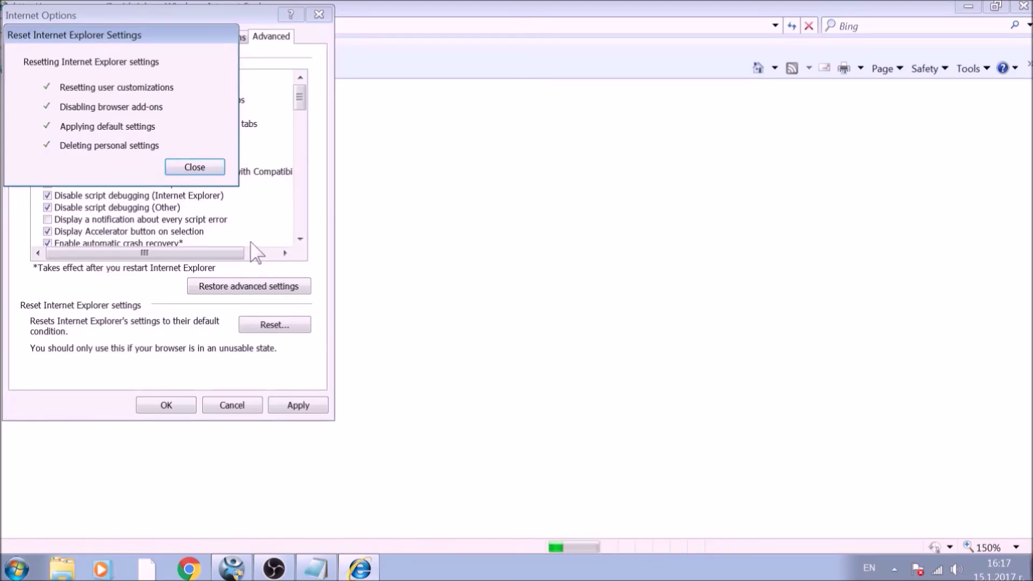
left_click(212, 167)
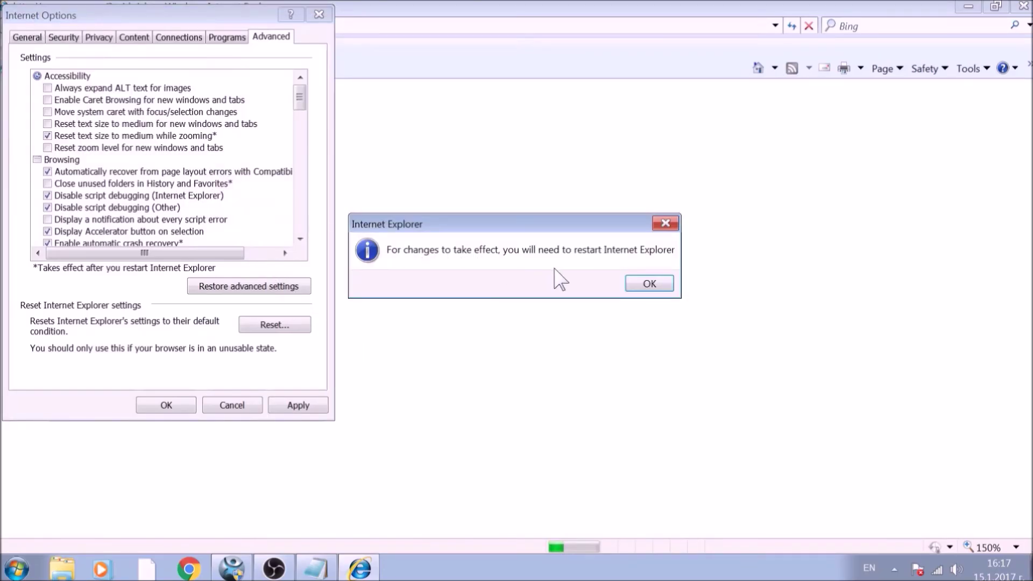
left_click(645, 284)
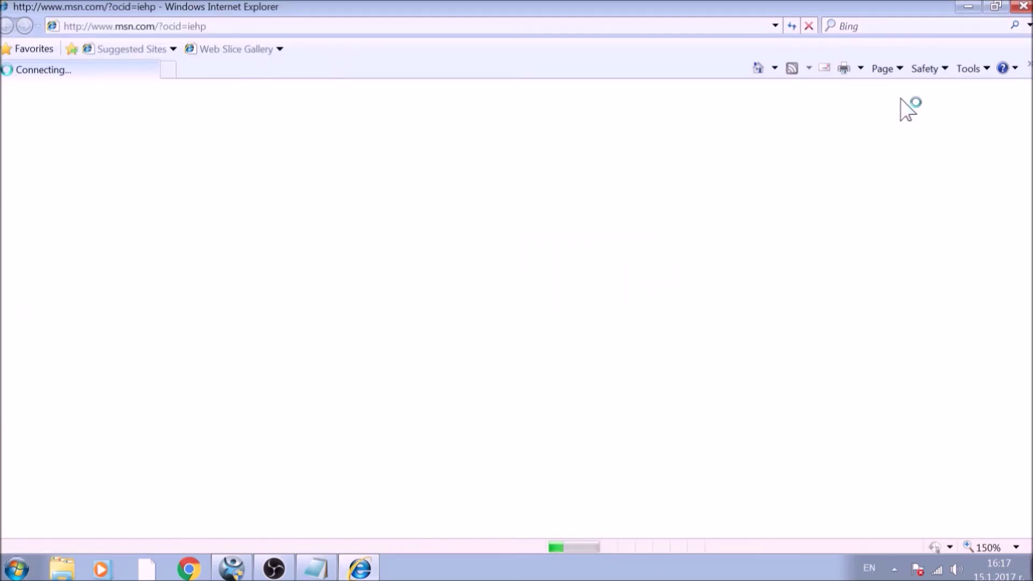
- Close Internet Explorer, bring up SpyHunter from the taskbar, and start a Quick Scan of the computer
left_click(1023, 7)
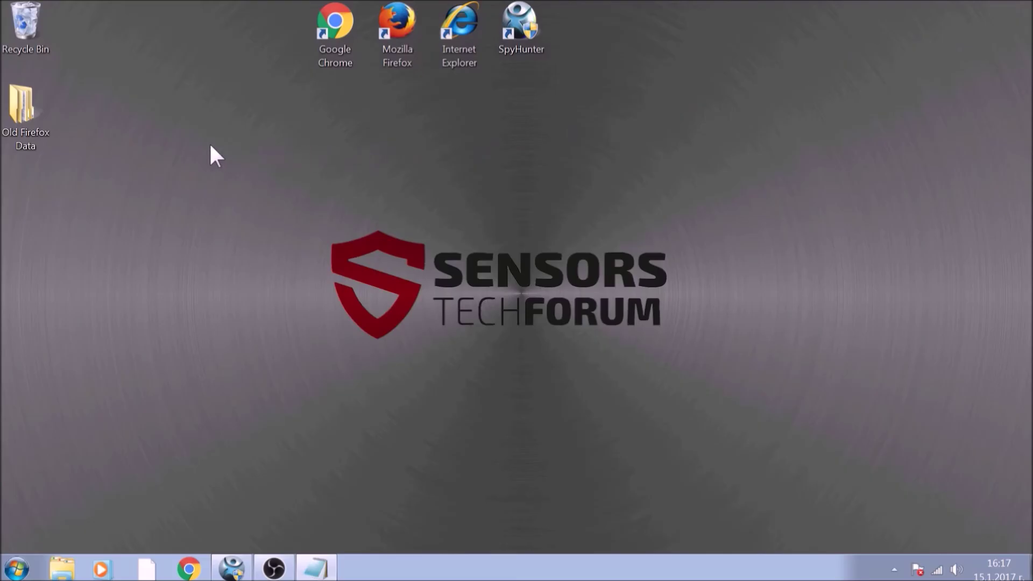
left_click_drag(210, 146, 787, 409)
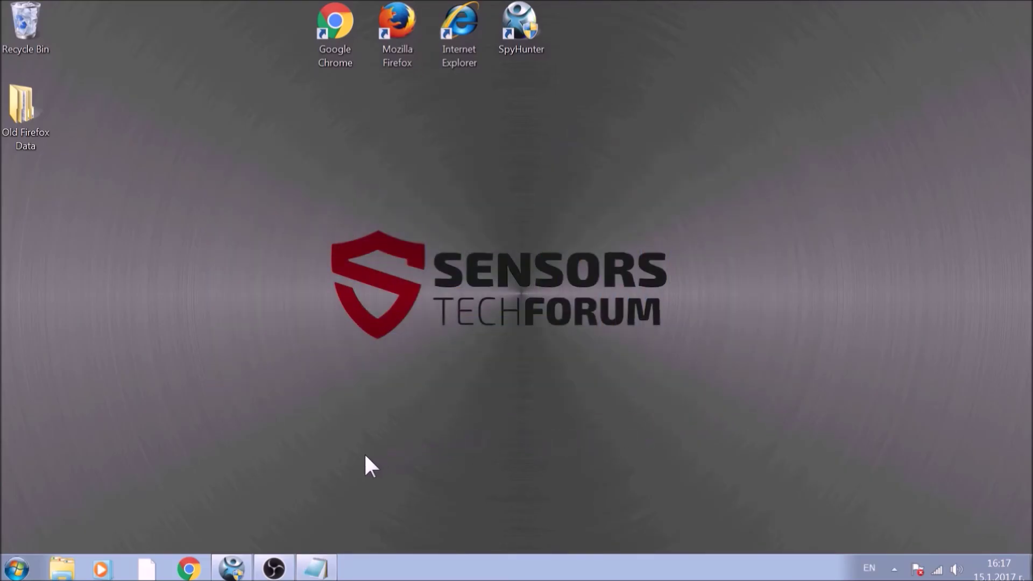
left_click(232, 568)
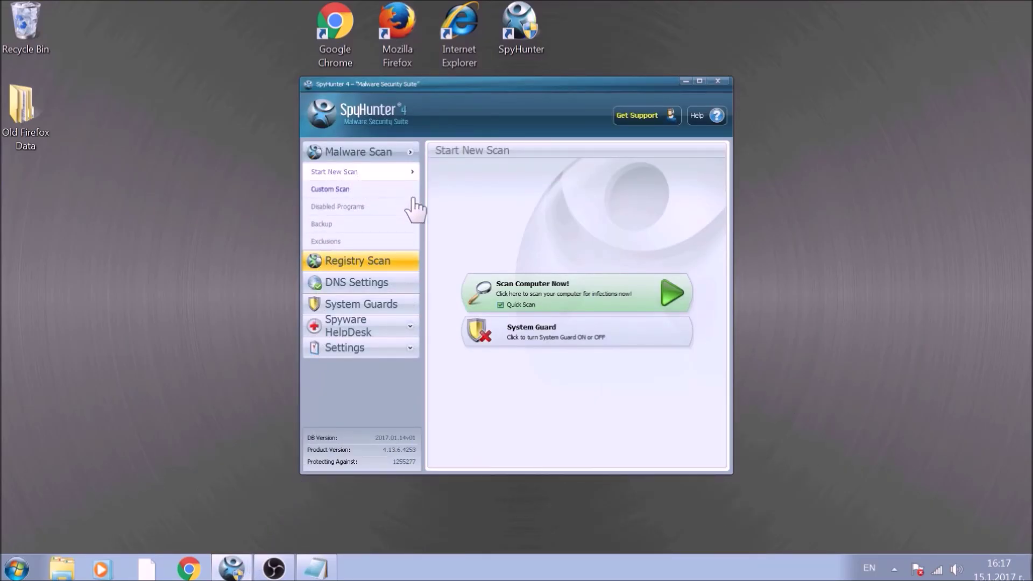
left_click(538, 288)
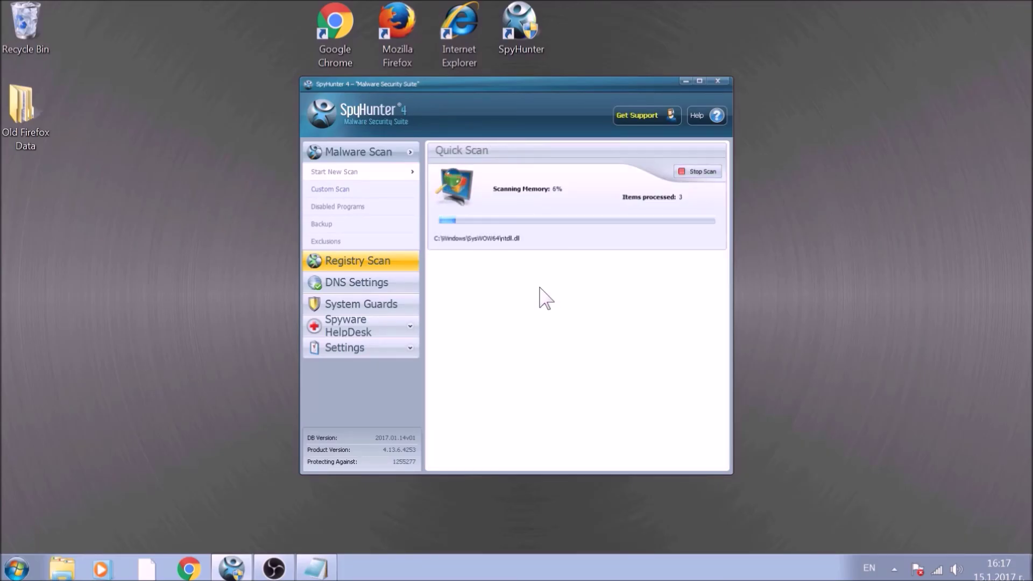